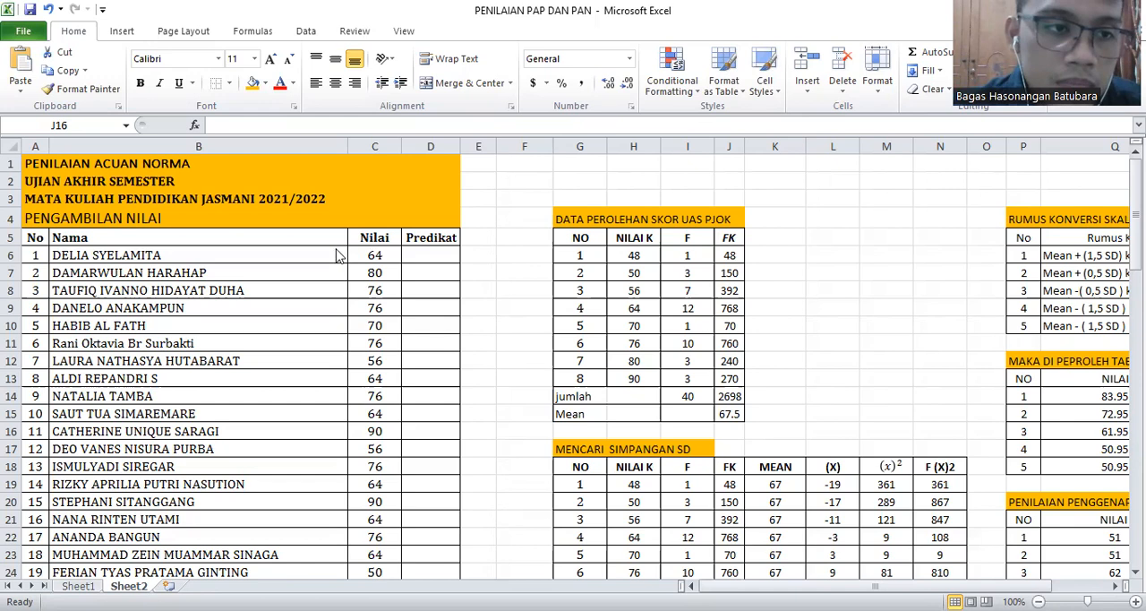
Review the student score list under PENGAMBILAN NILAI from the first to the last entry
scroll(249, 263, "down", 1)
scroll(247, 264, "down", 8)
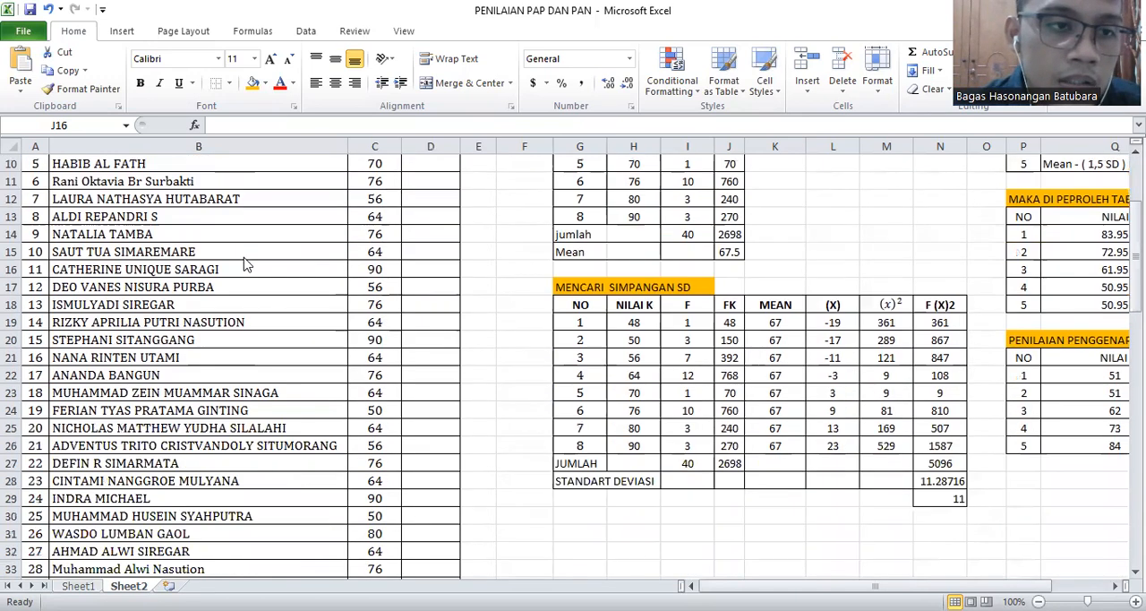
scroll(247, 263, "down", 1)
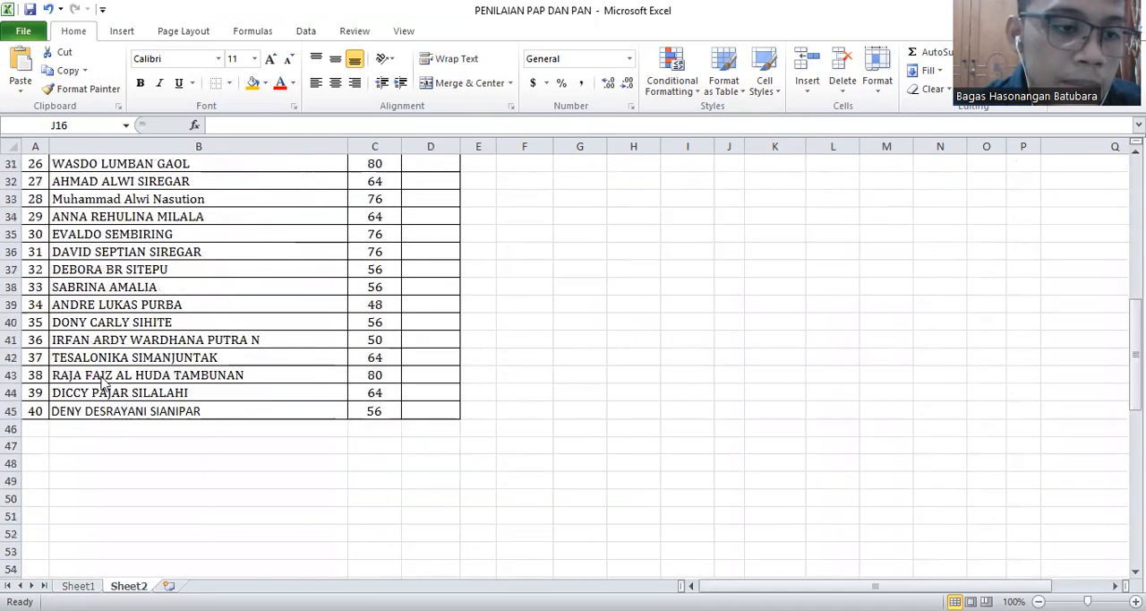
scroll(199, 363, "up", 1)
scroll(198, 357, "up", 9)
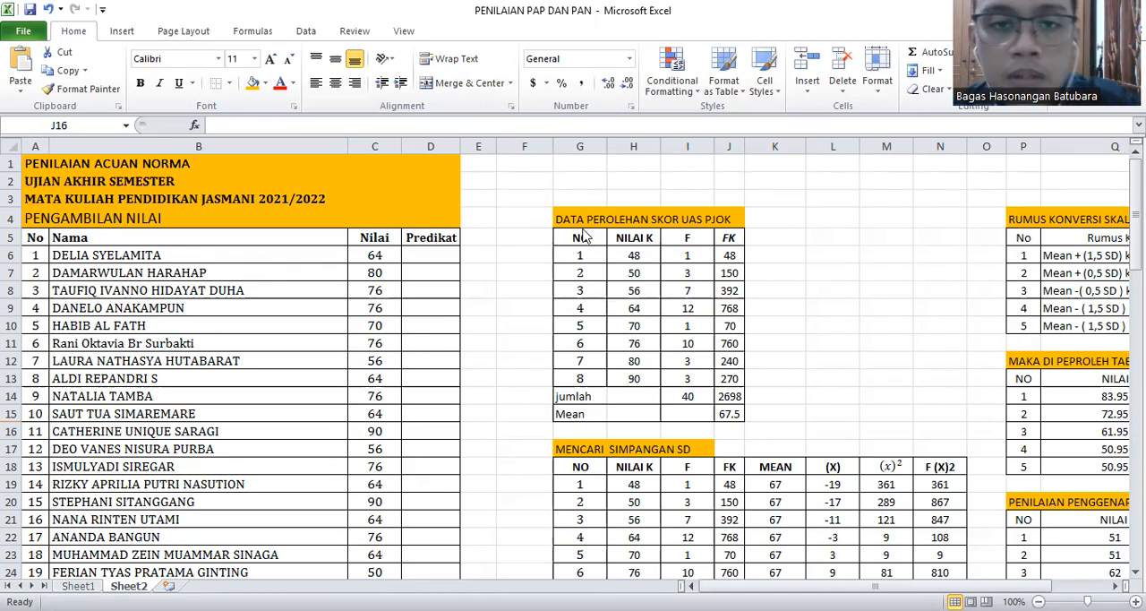
Examine the NILAI K and F entries in the DATA PEROLEHAN SKOR UAS PJOK table
left_click(634, 256)
left_click(634, 256)
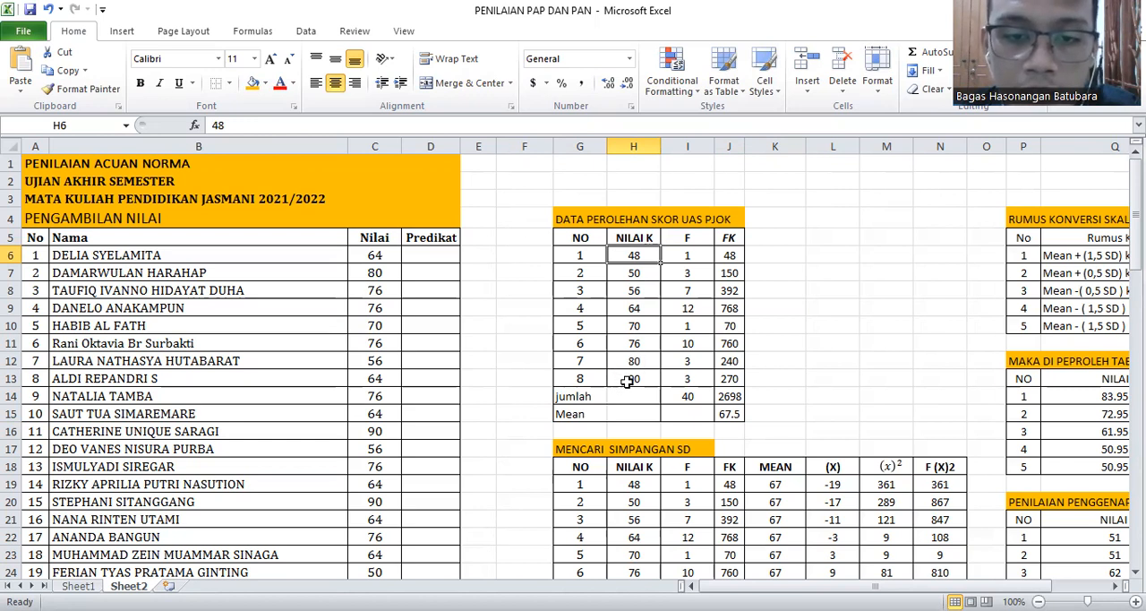
left_click(671, 254)
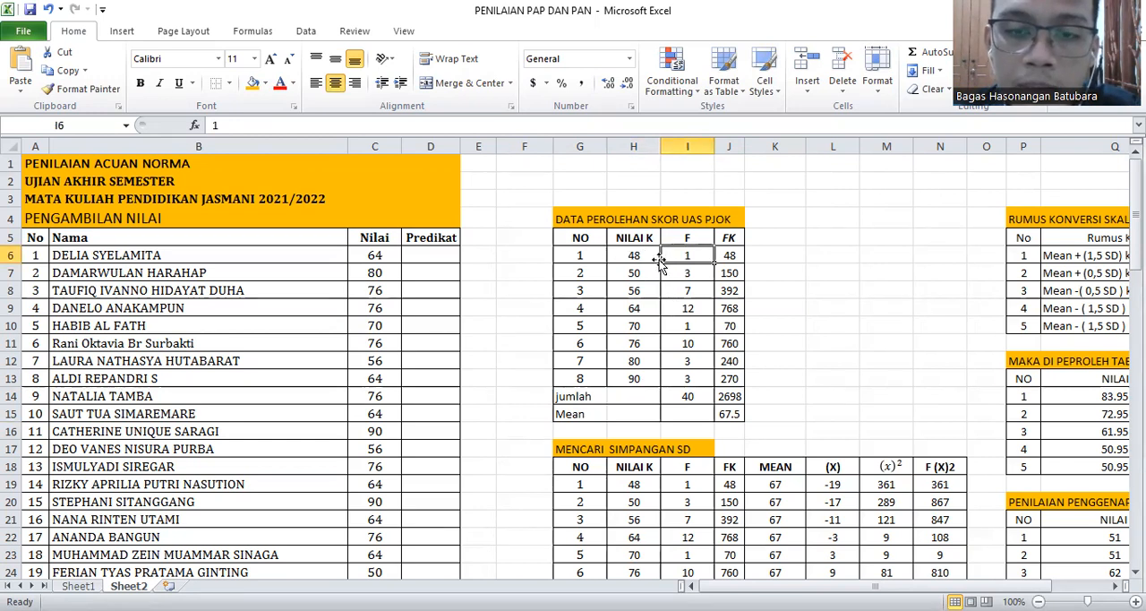
left_click(688, 276)
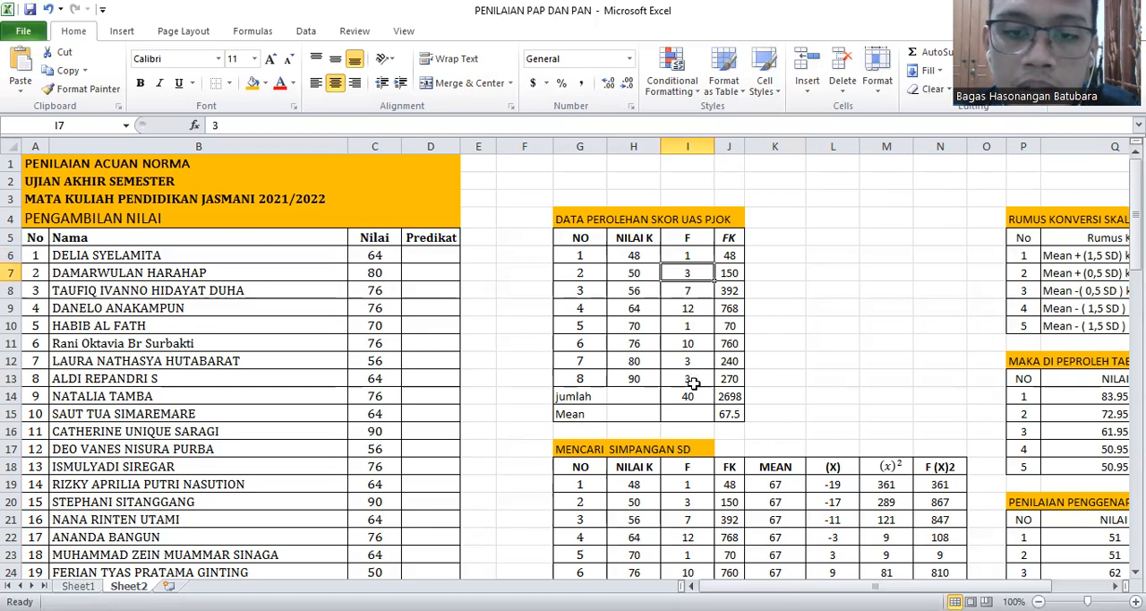
left_click(685, 342)
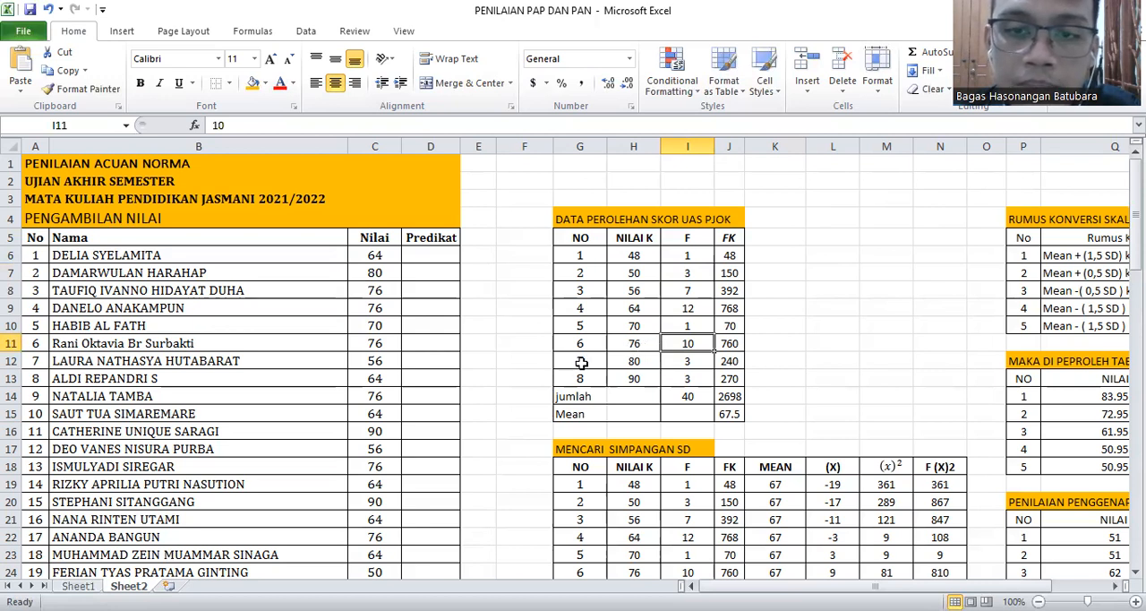
Inspect the formulas behind the first FK value and the Mean in the DATA PEROLEHAN SKOR UAS PJOK table
left_click(720, 257)
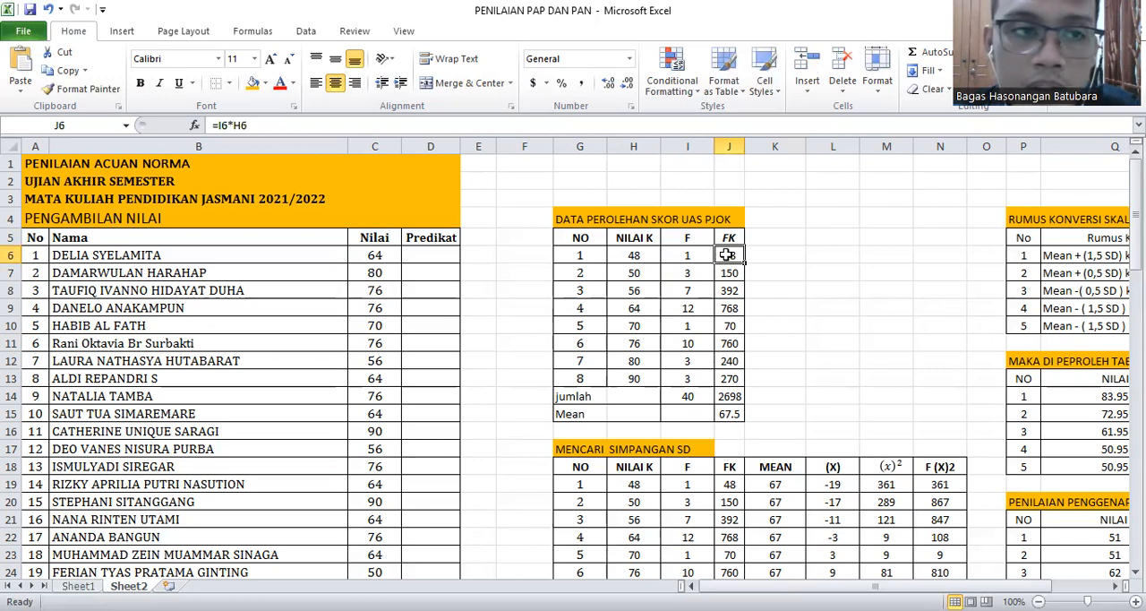
double_click(725, 255)
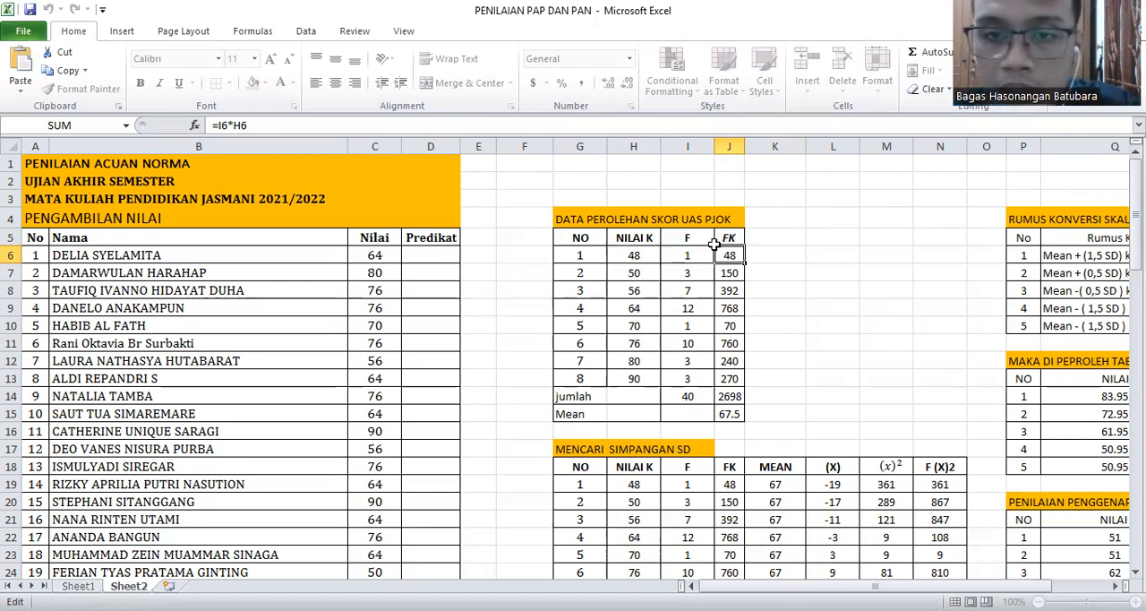
key("Return")
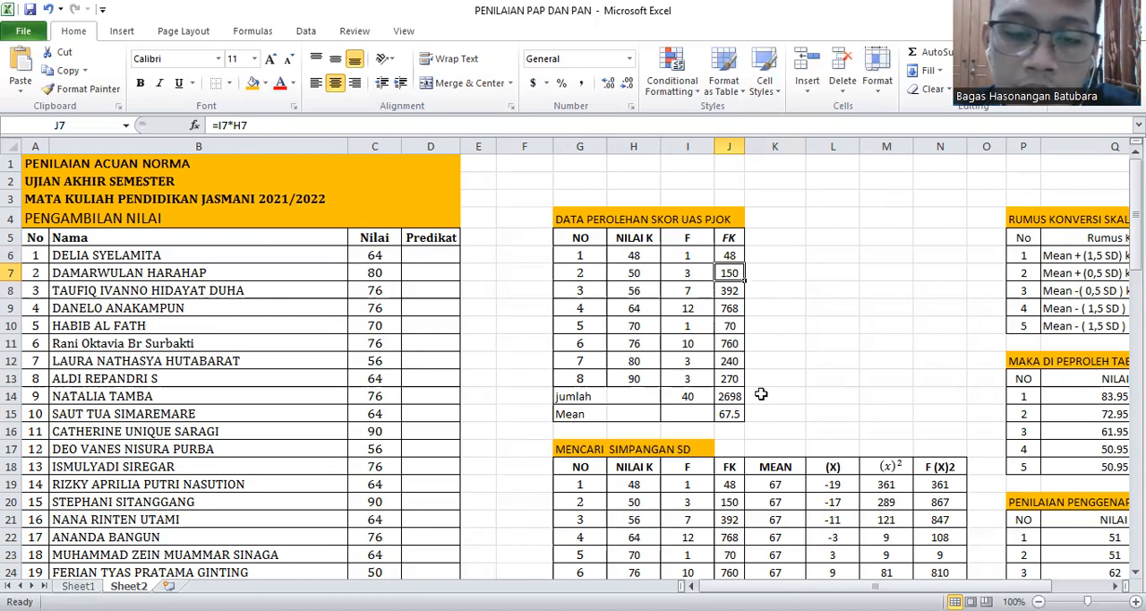
left_click(726, 413)
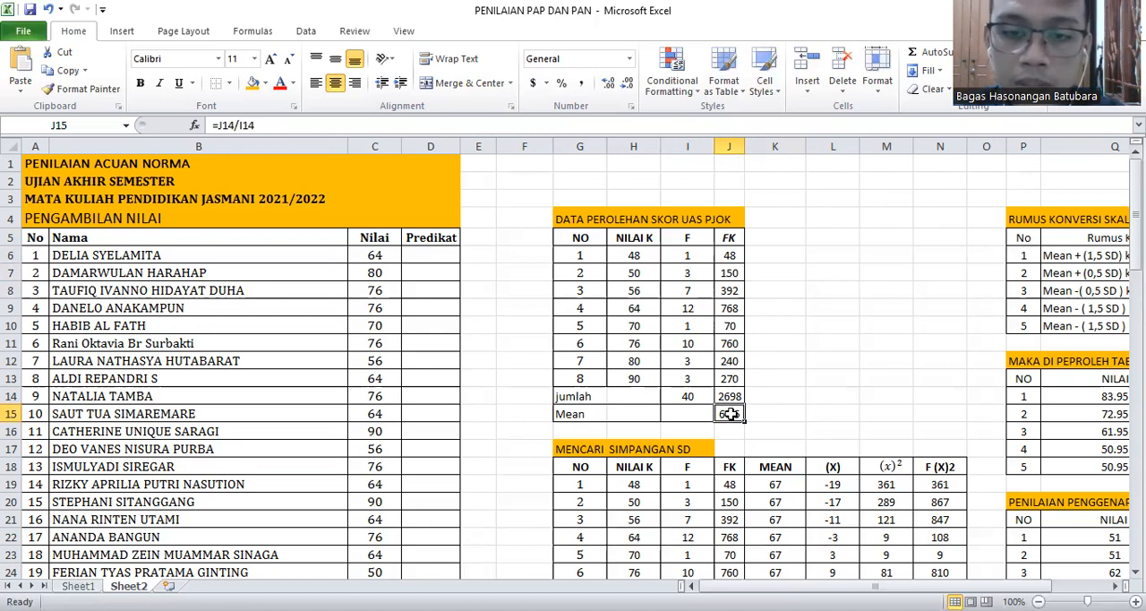
double_click(731, 413)
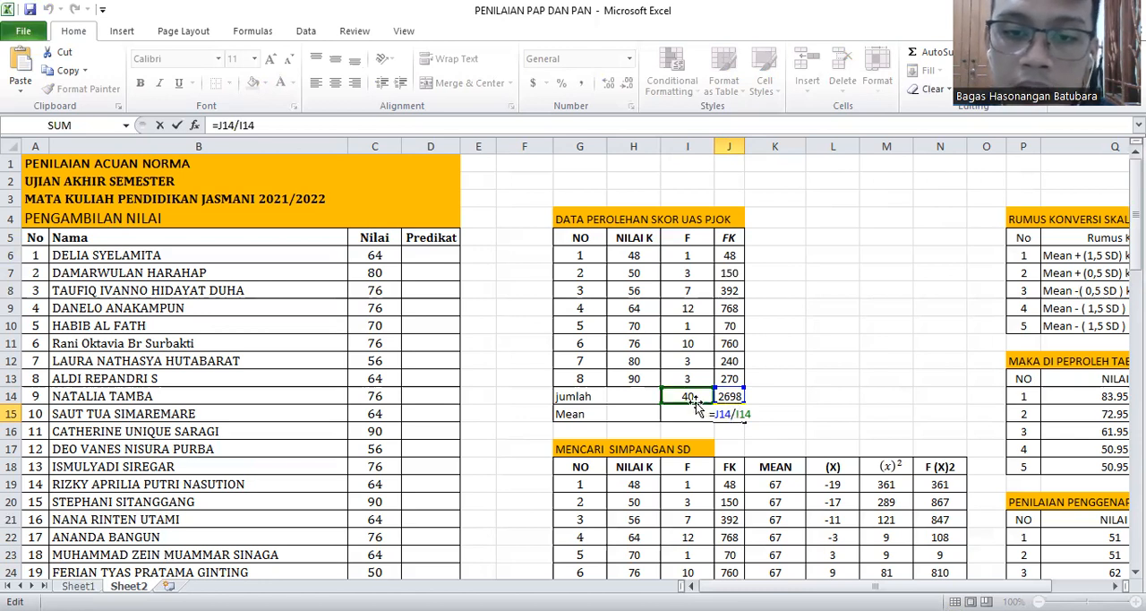
key("Return")
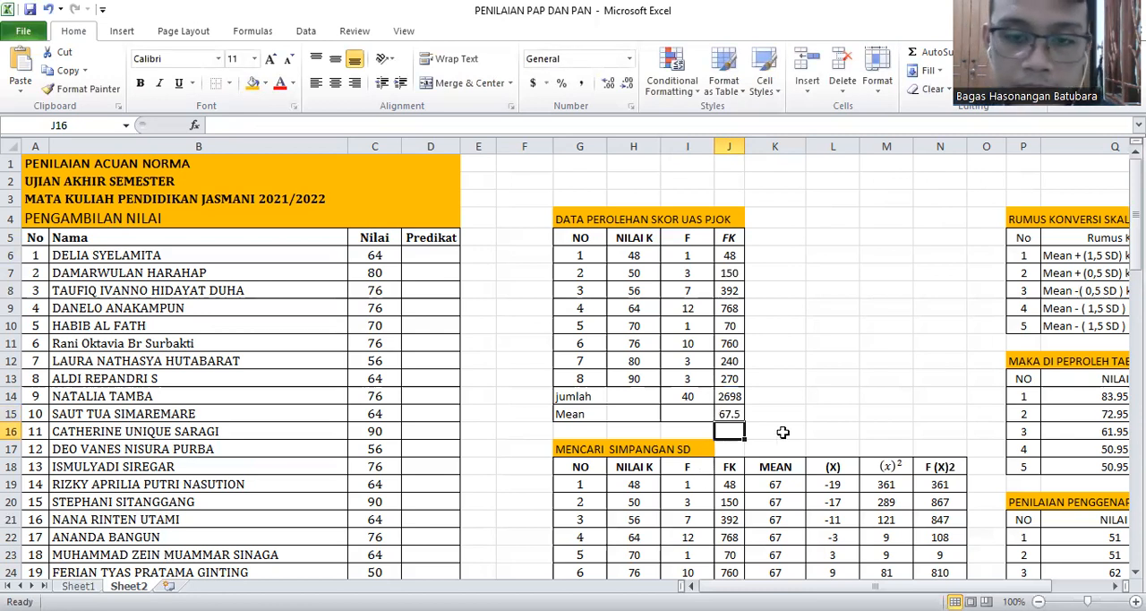
Inspect the (X) deviation formulas in the first two rows of the MENCARI SIMPANGAN SD table
scroll(766, 429, "down", 1)
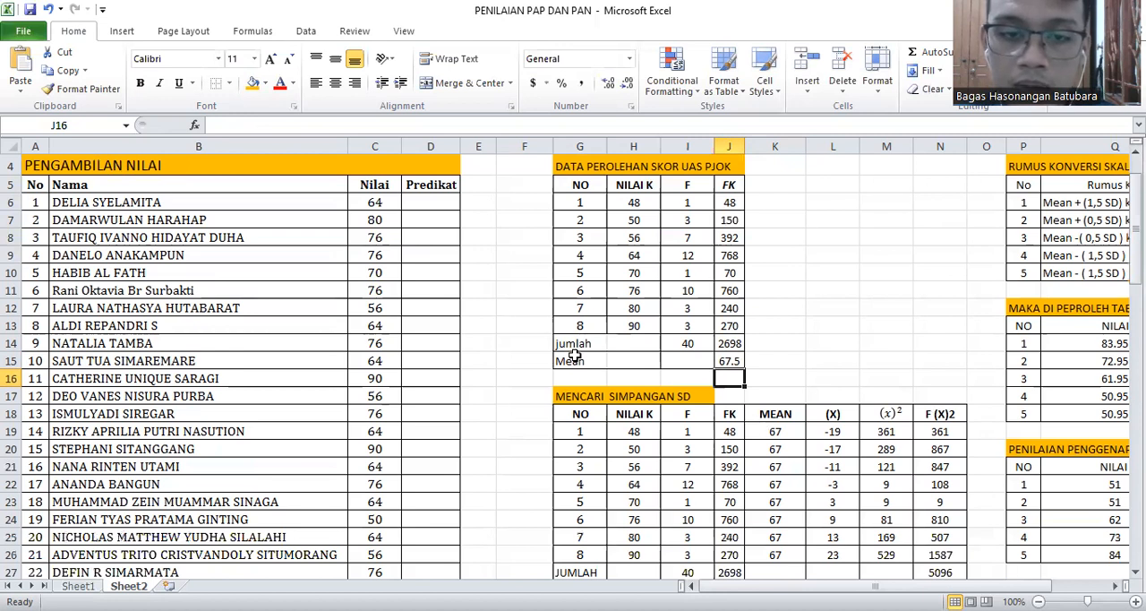
scroll(564, 351, "down", 1)
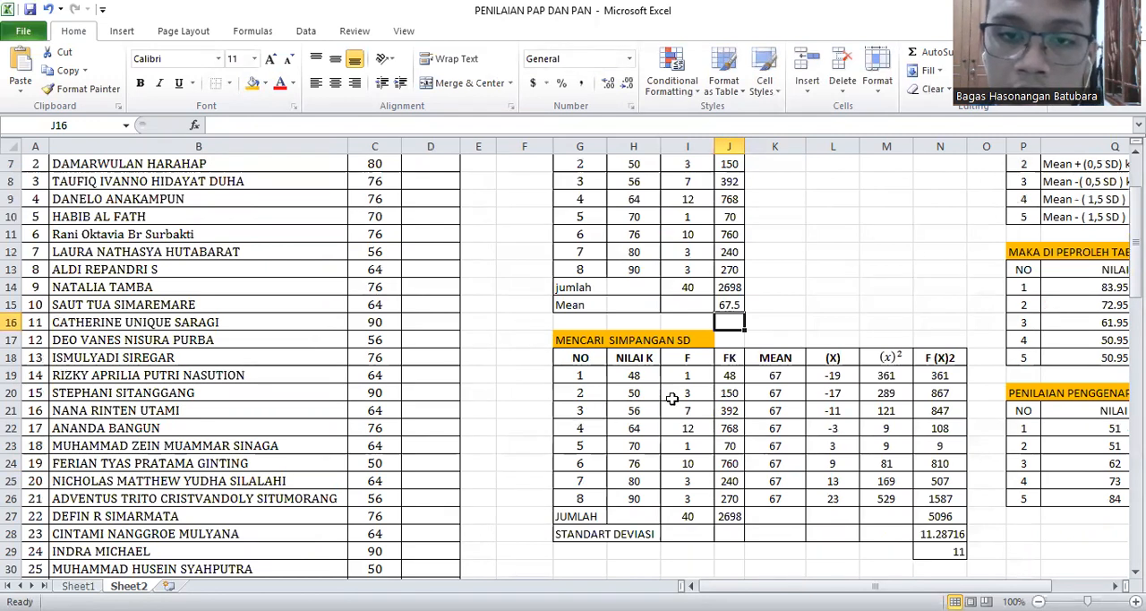
scroll(699, 387, "up", 1)
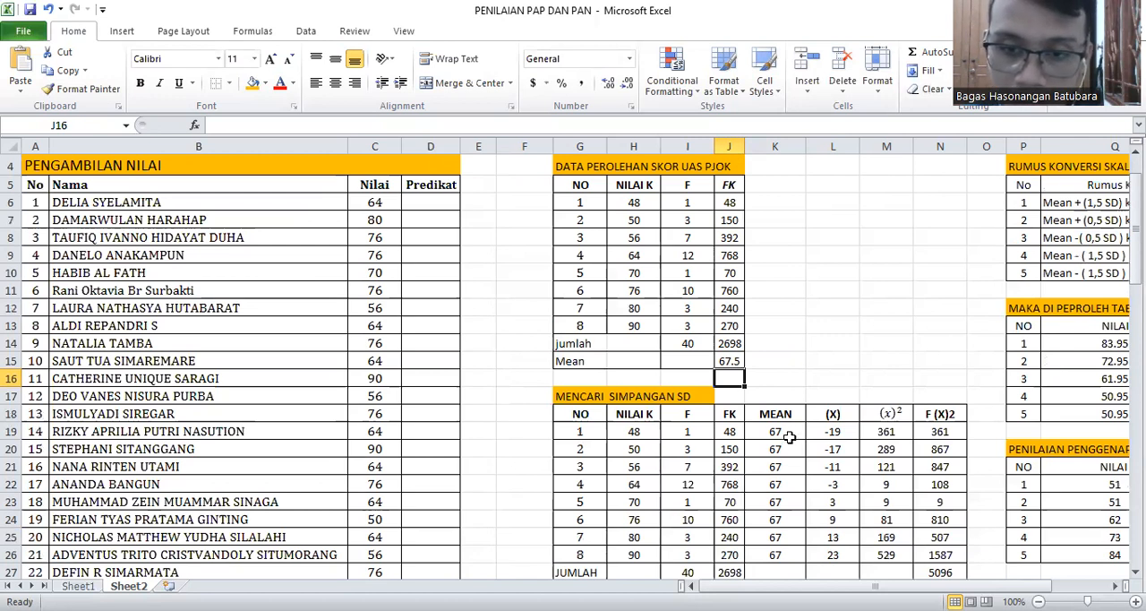
scroll(788, 436, "down", 1)
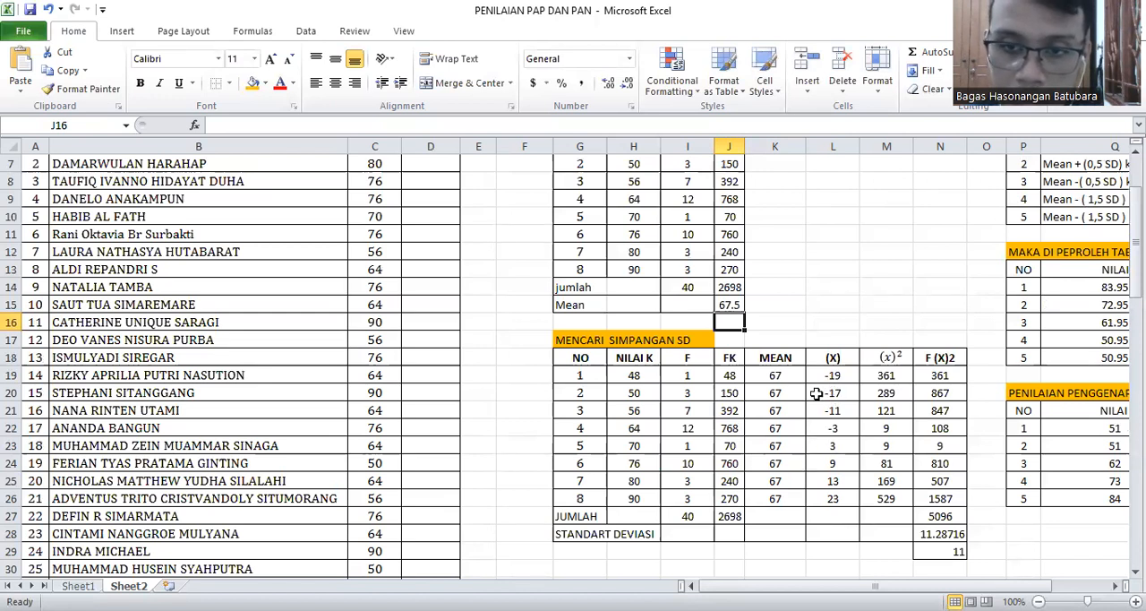
left_click(831, 374)
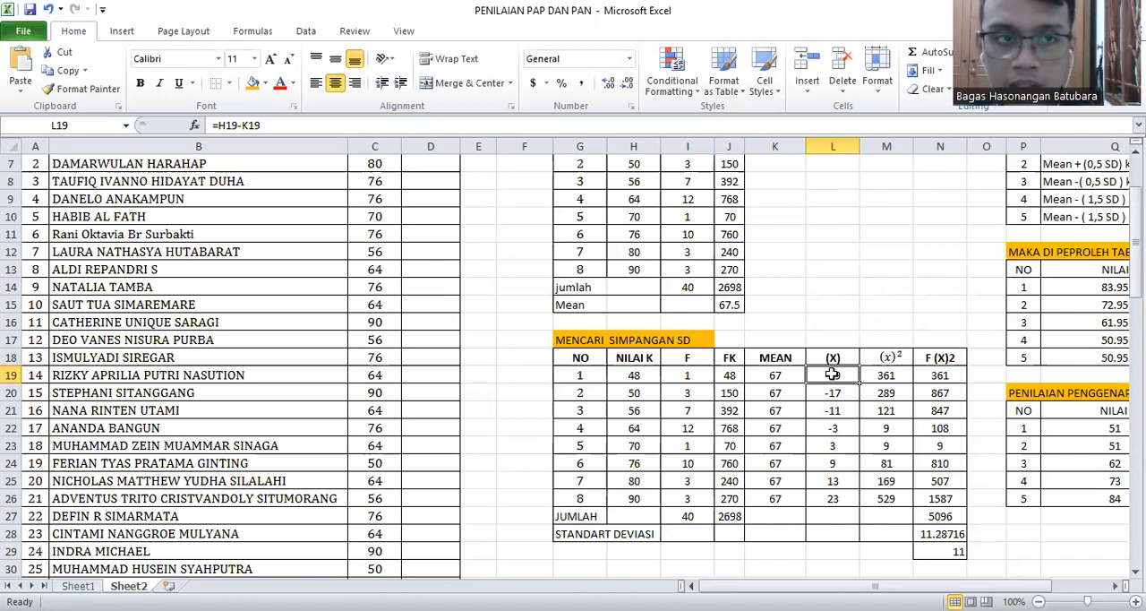
double_click(833, 376)
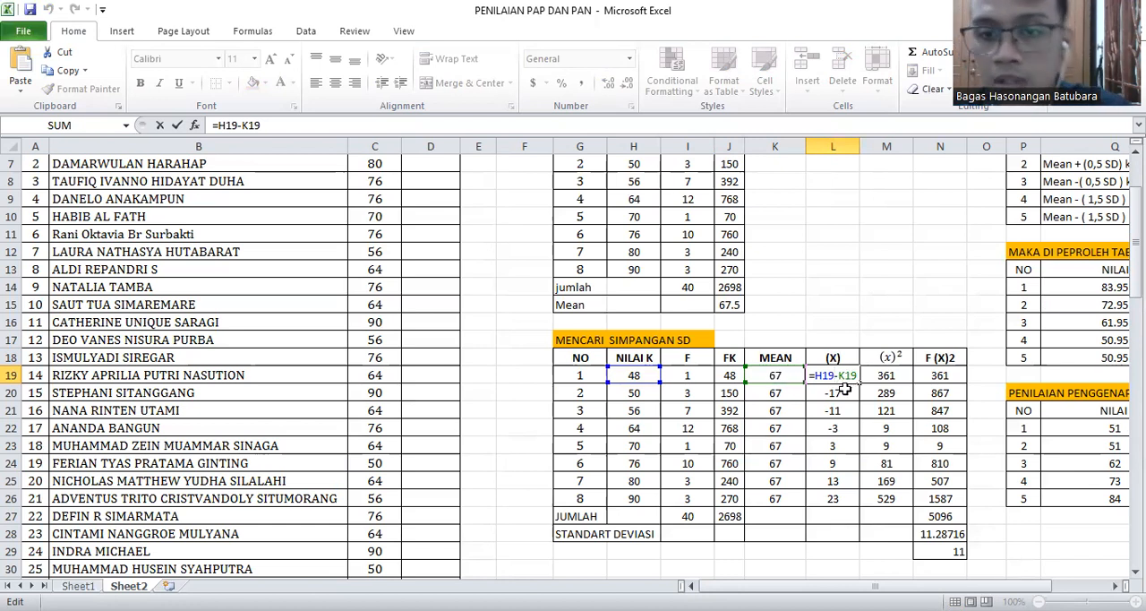
key("Return")
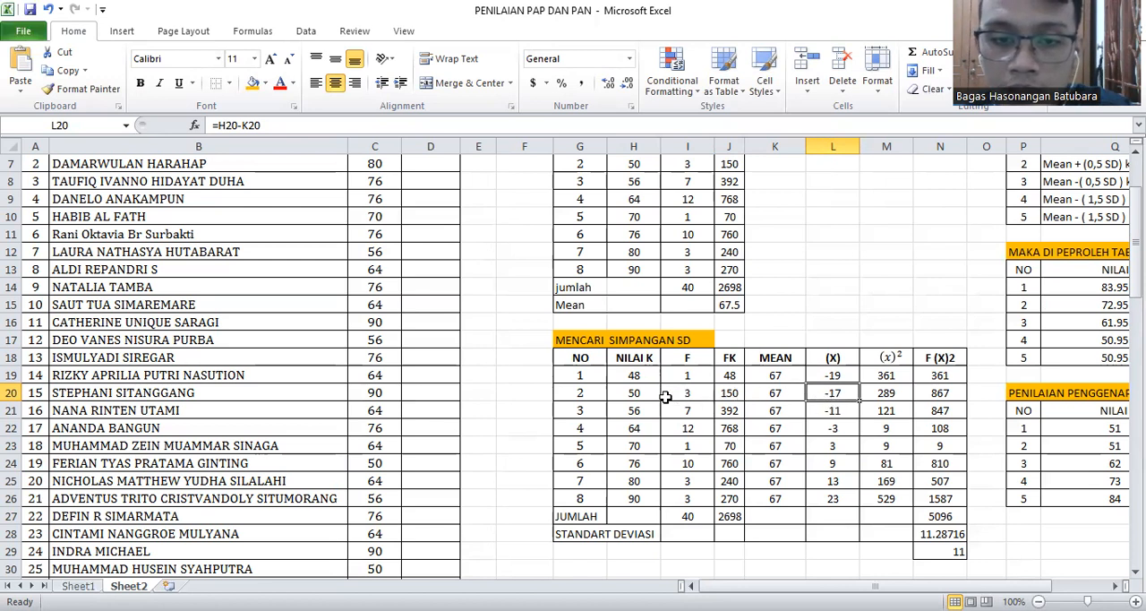
double_click(844, 393)
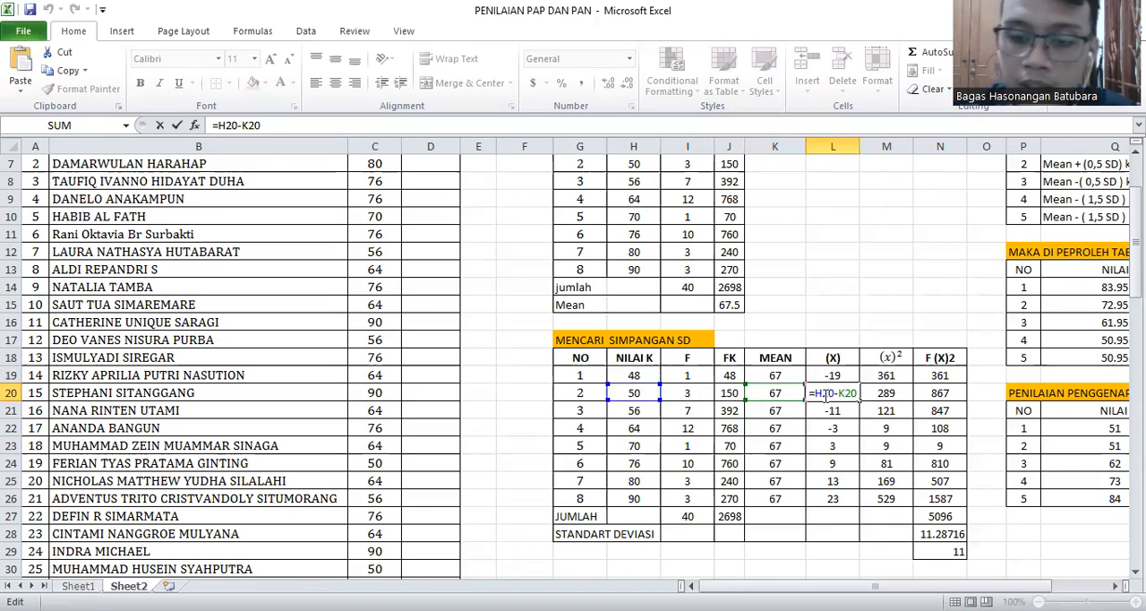
key("Return")
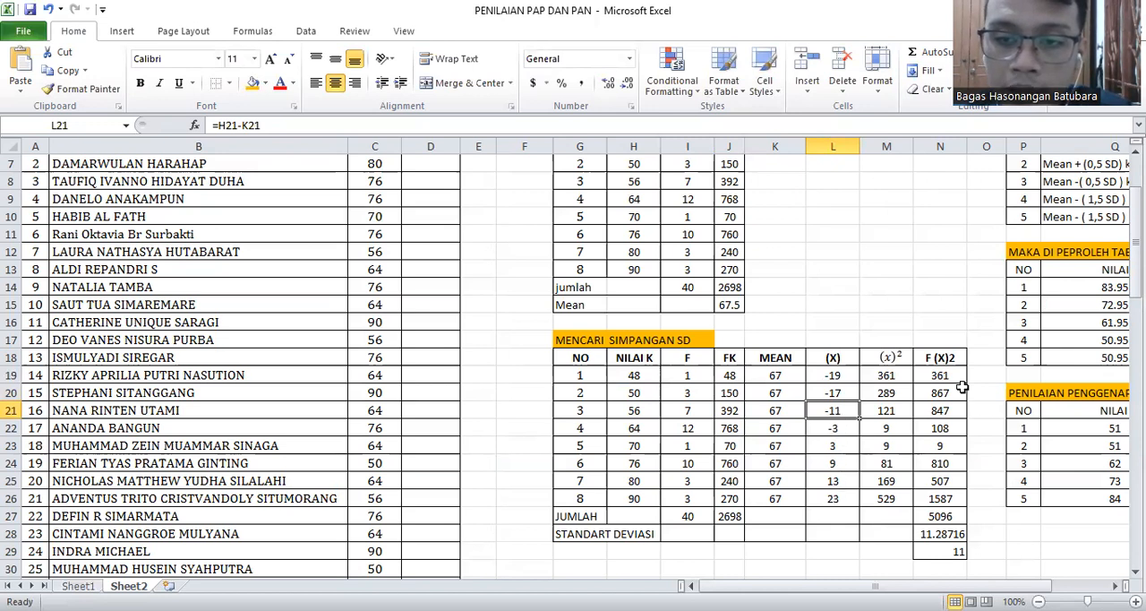
Inspect the squared-deviation (x)² formulas in rows 1 and 2 of the MENCARI SIMPANGAN SD table
left_click(899, 378)
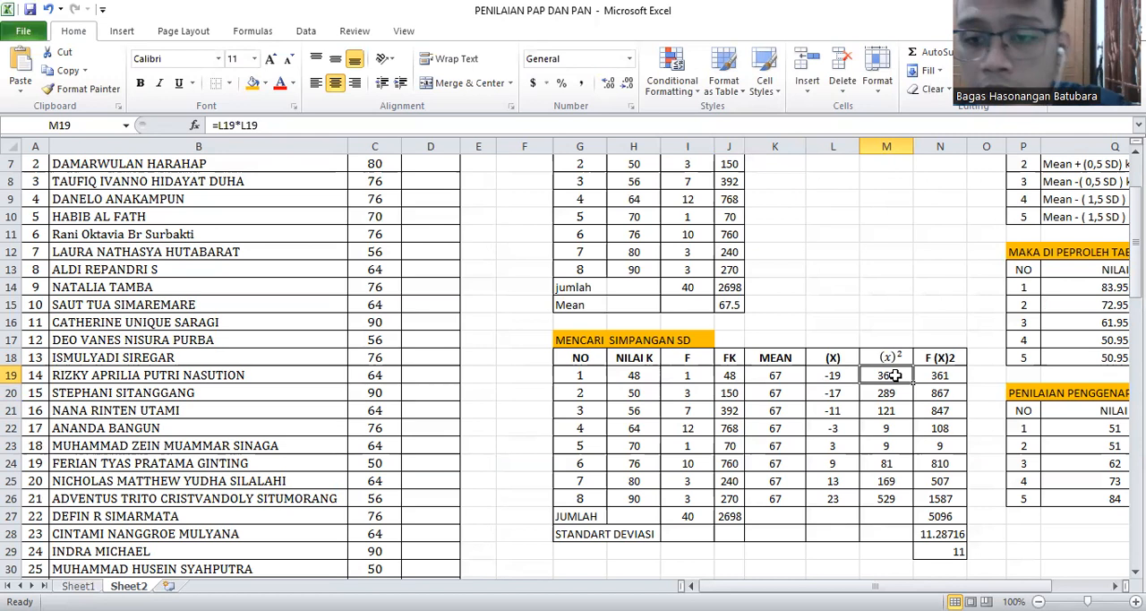
double_click(896, 375)
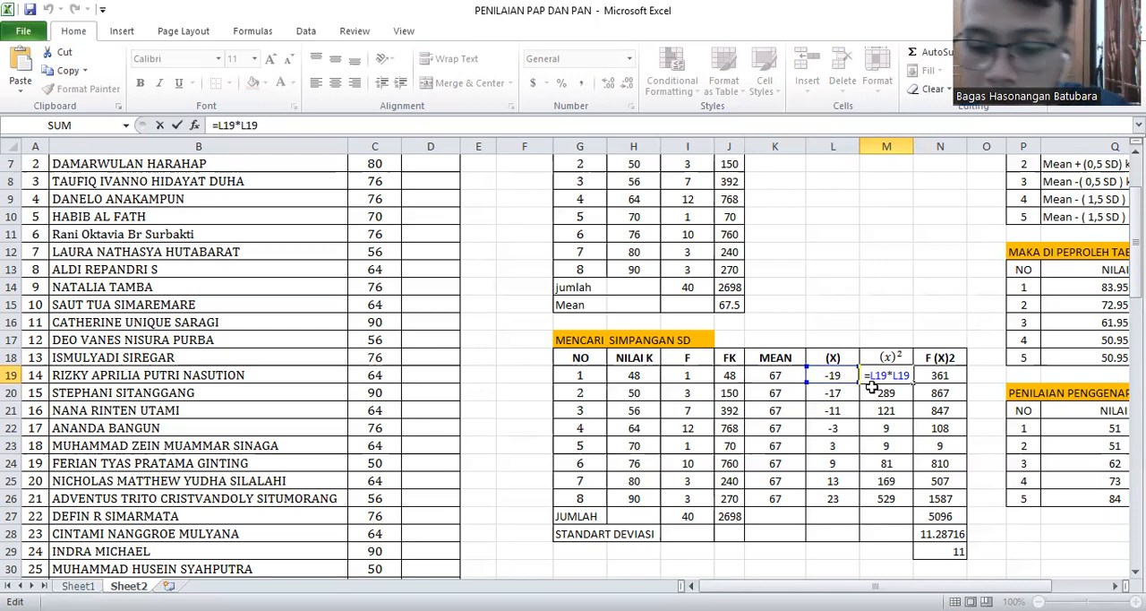
key("Return")
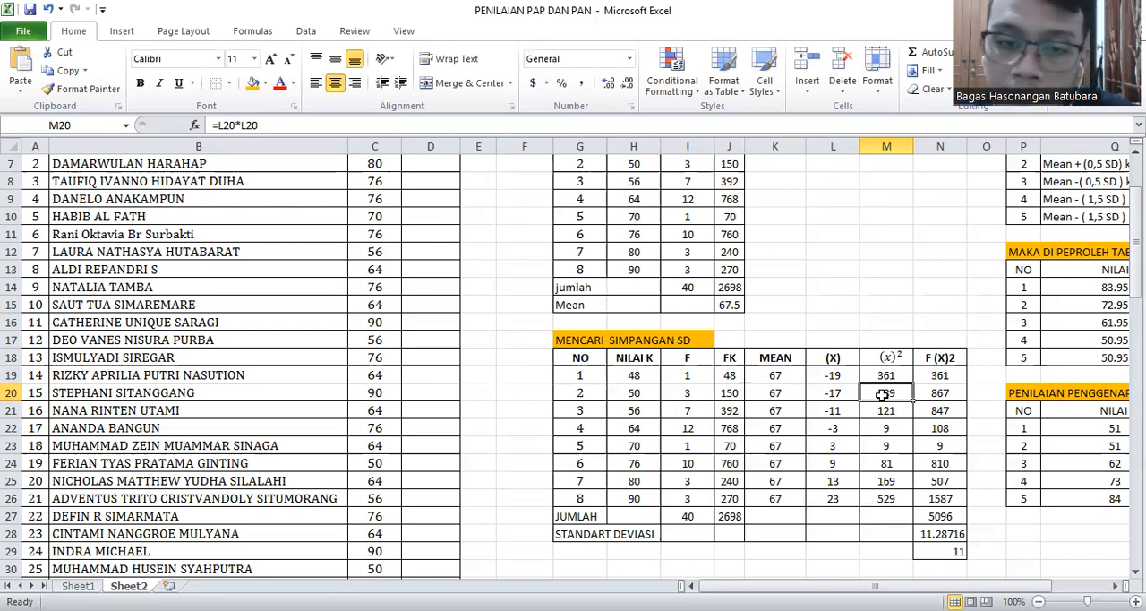
double_click(870, 392)
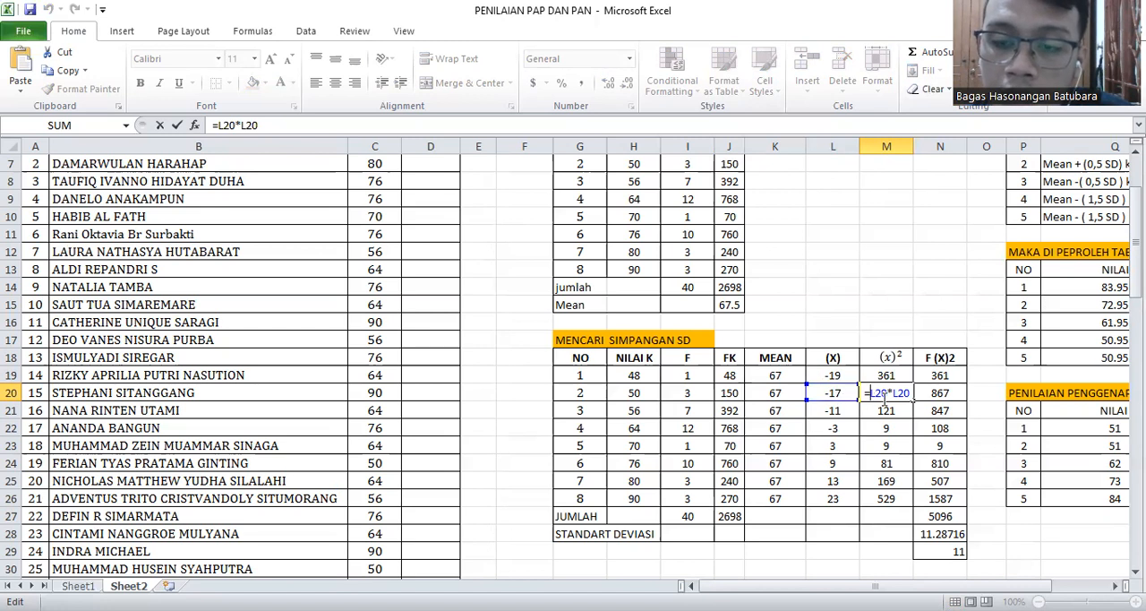
key("Return")
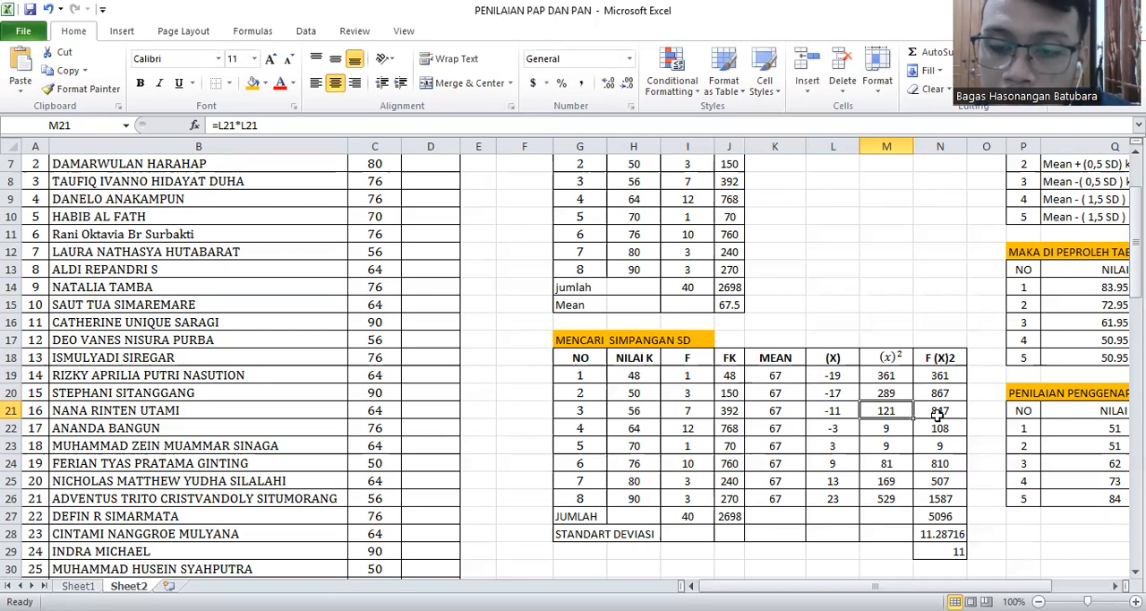
Inspect the F (X)2 formulas in rows 1 and 2 of the MENCARI SIMPANGAN SD table
left_click(940, 377)
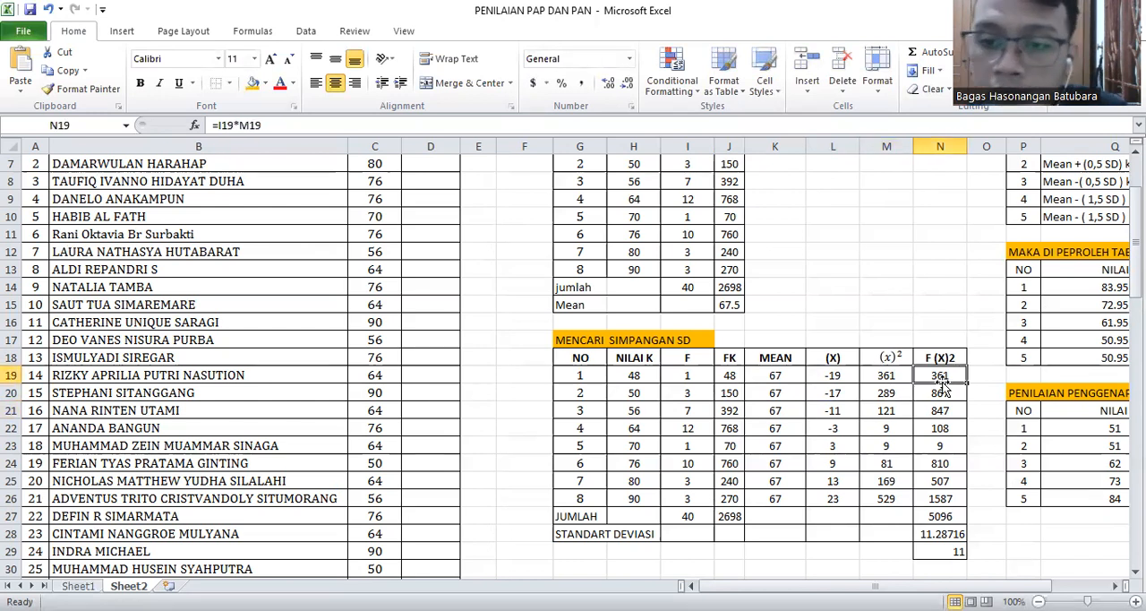
double_click(923, 376)
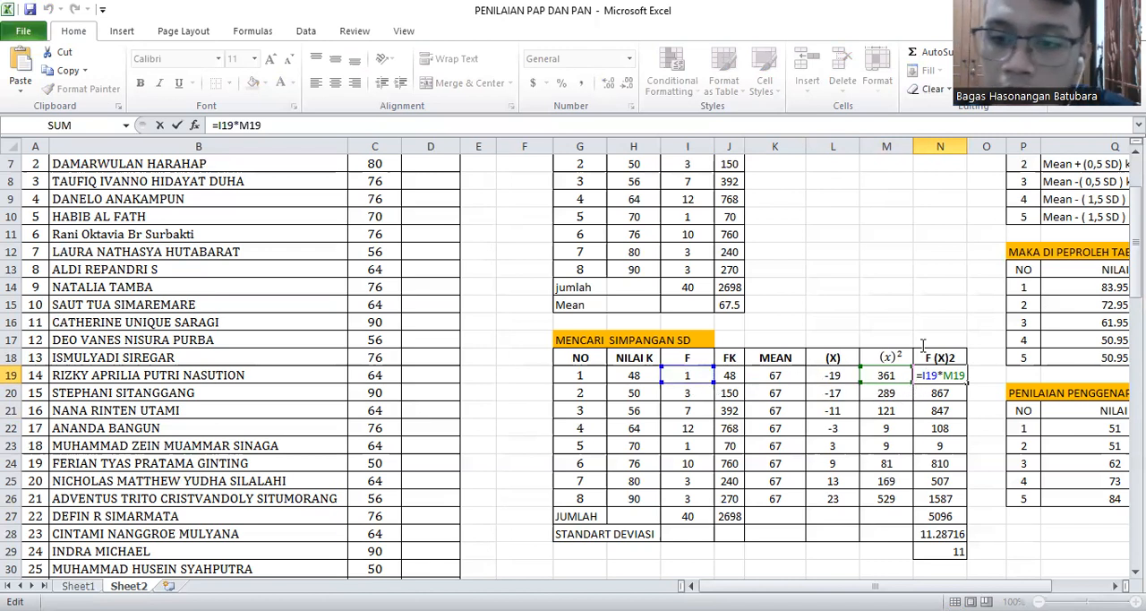
key("Return")
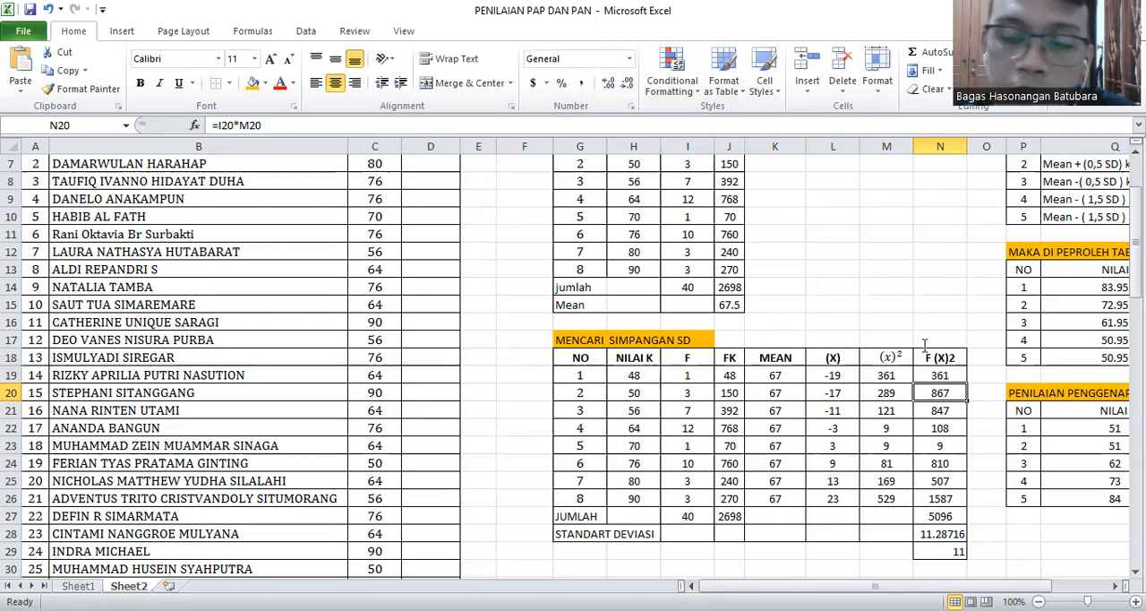
double_click(924, 396)
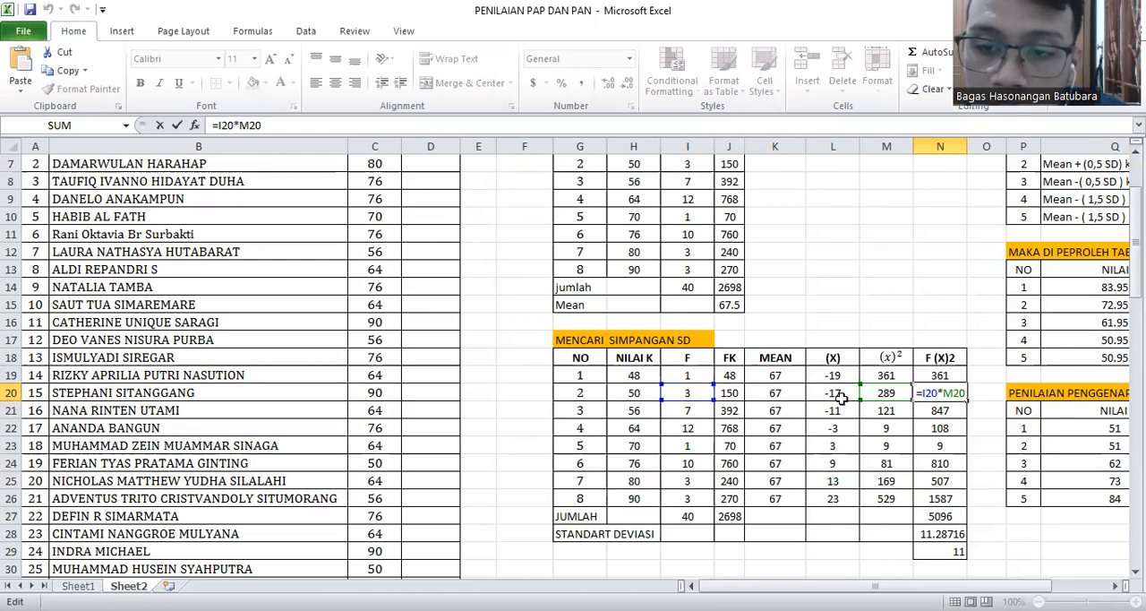
key("Return")
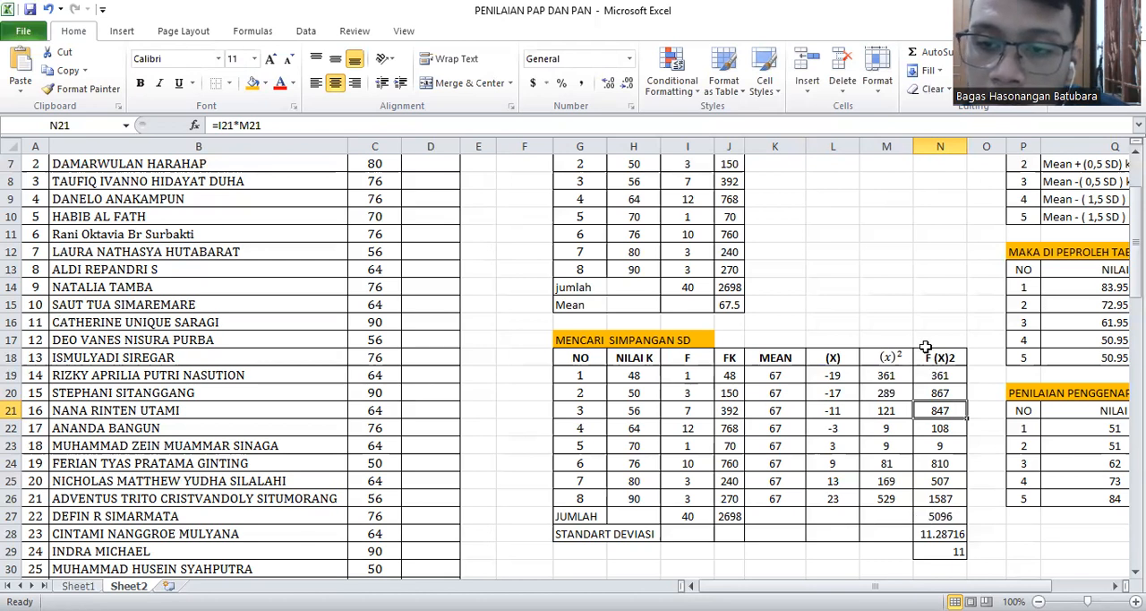
Inspect the F (X)2 total formula, the STANDART DEVIASI formula and the rounded deviation value in the MENCARI SIMPANGAN SD table
left_click(952, 517)
double_click(952, 517)
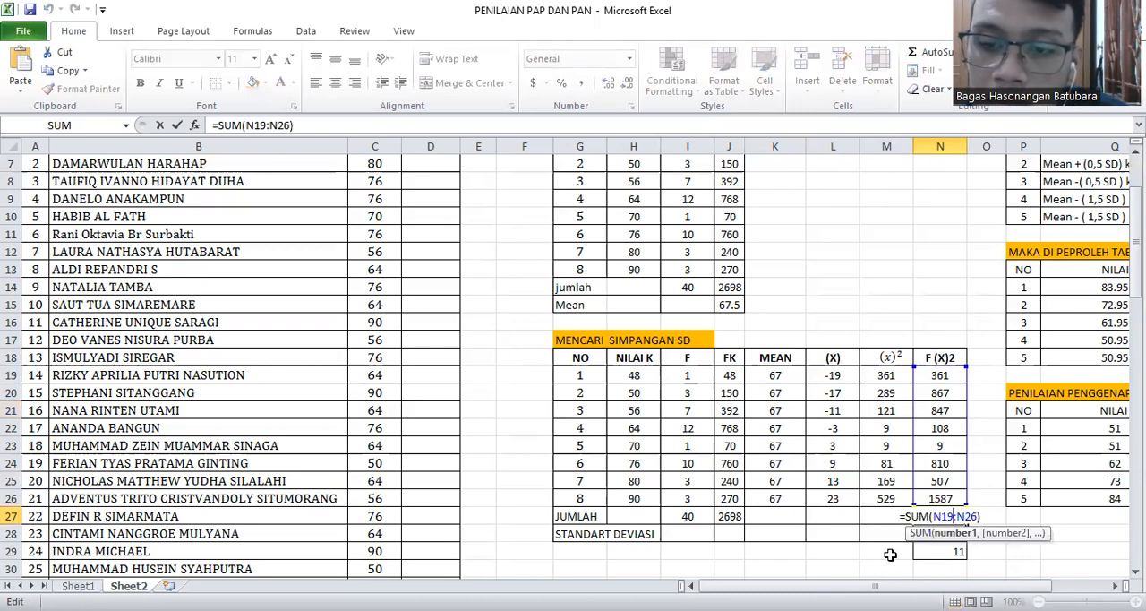
key("Return")
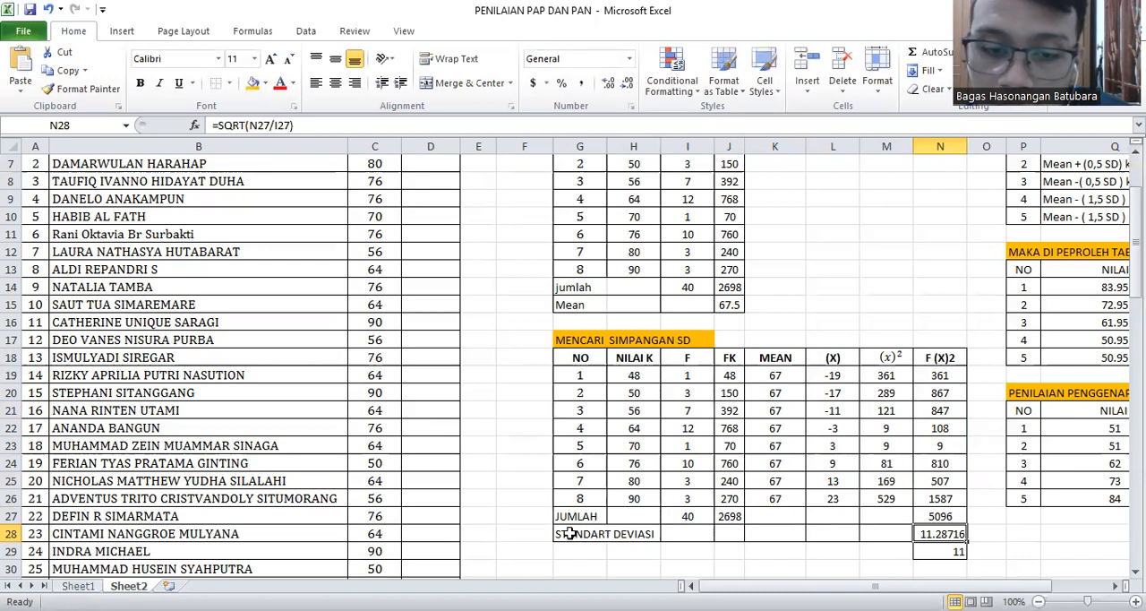
double_click(945, 533)
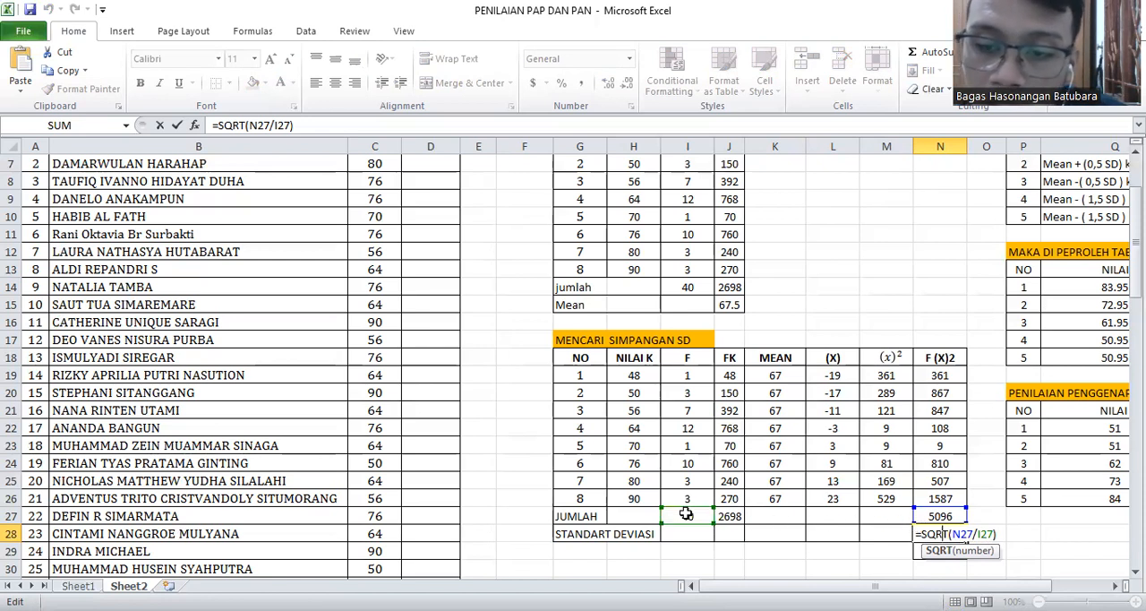
key("Return")
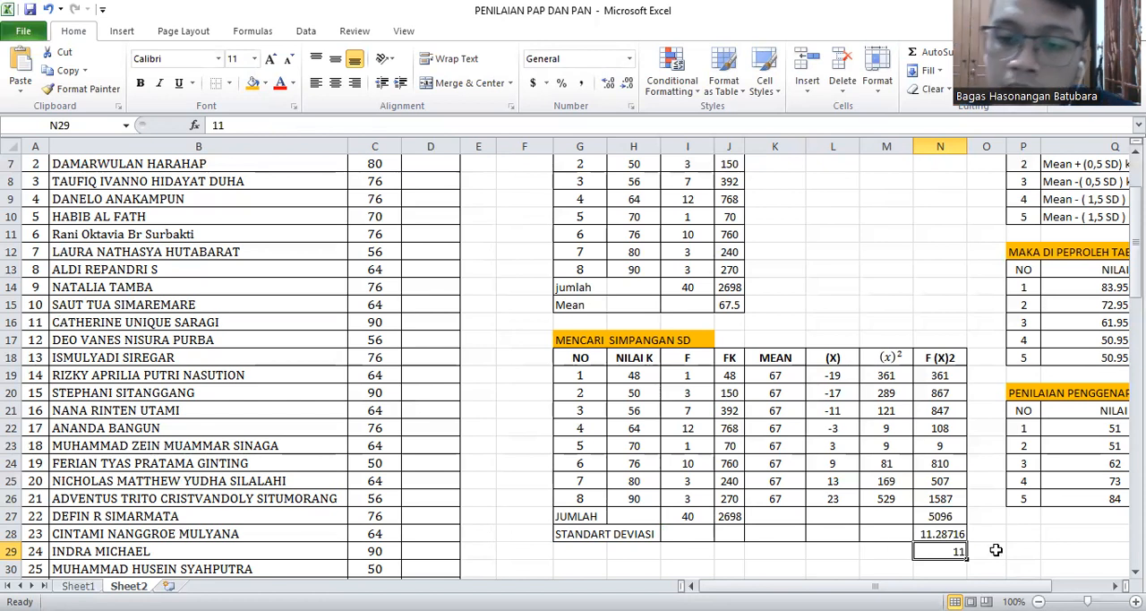
scroll(993, 548, "down", 1)
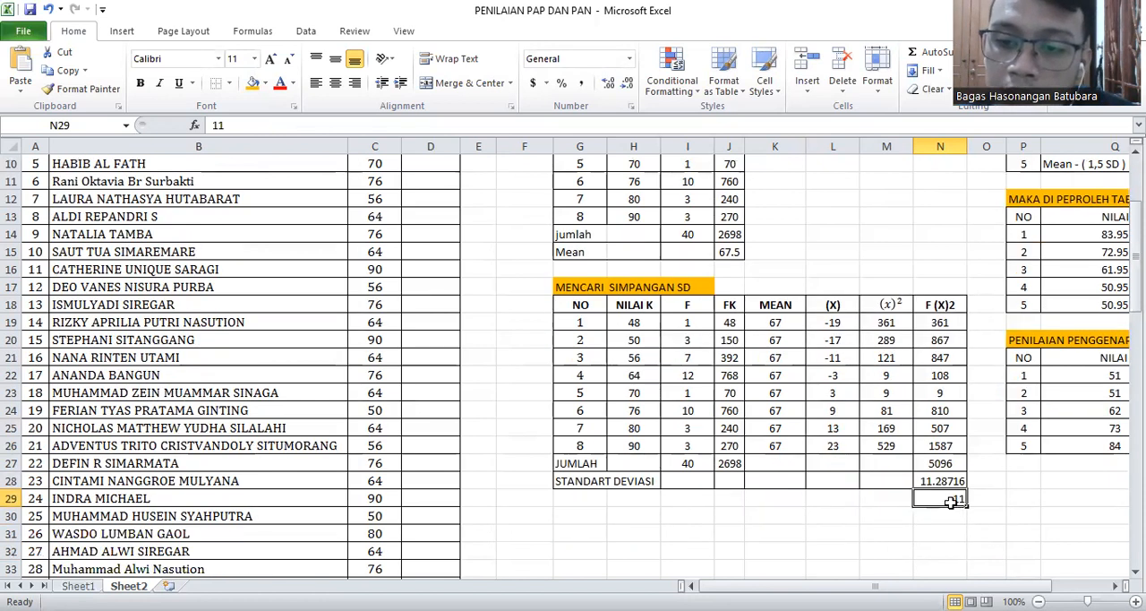
left_click_drag(996, 585, 997, 585)
scroll(995, 574, "up", 3)
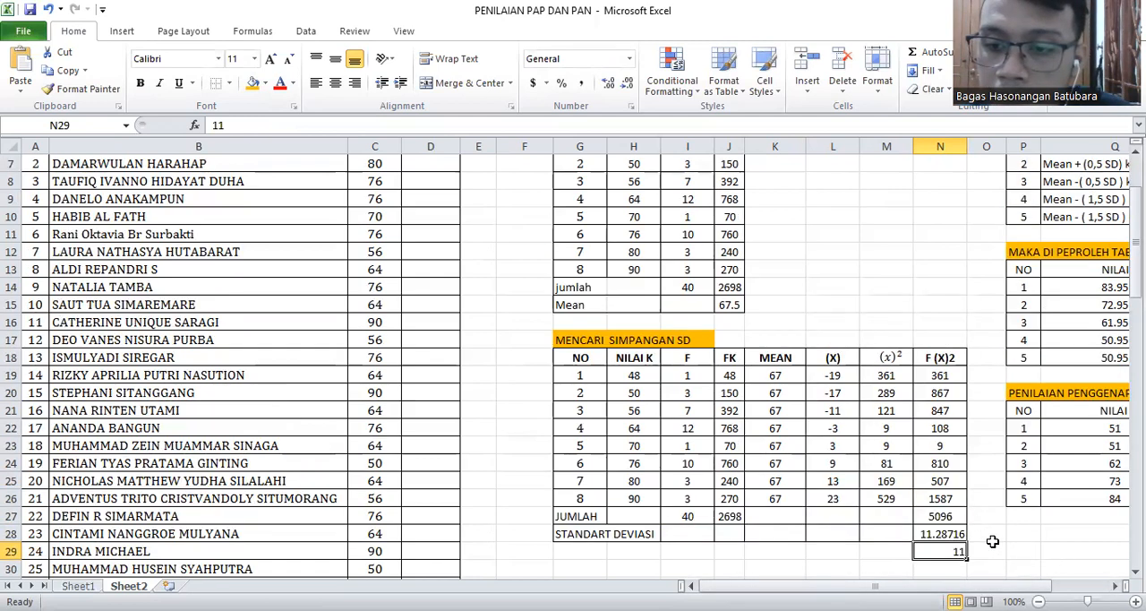
Review the mean and SD rules for grades A to E in the RUMUS KONVERSI SKALA 5 table
scroll(890, 514, "right", 2)
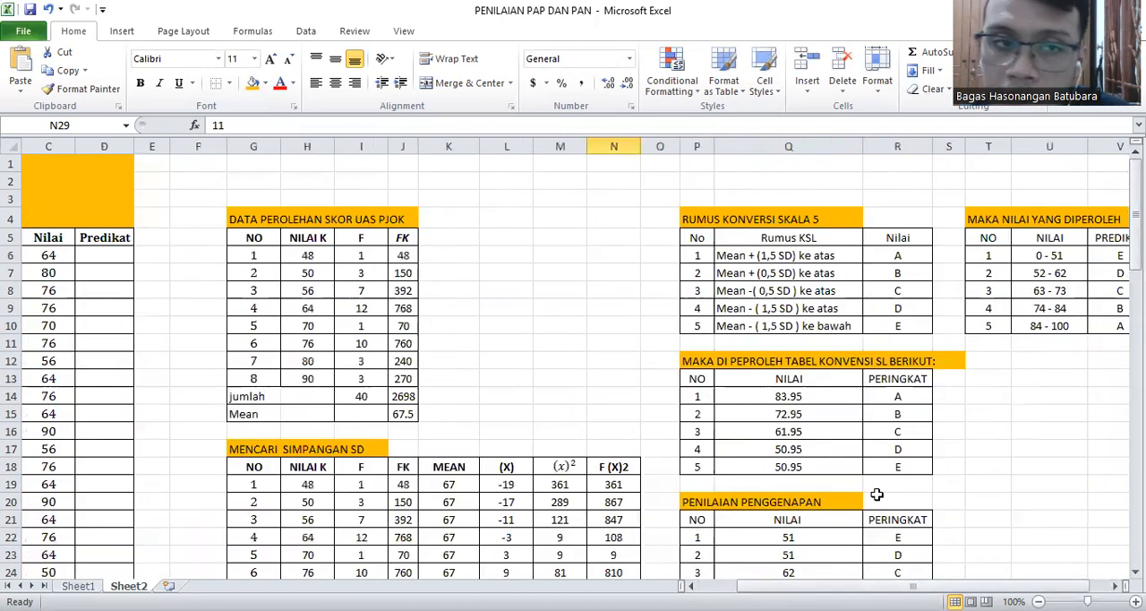
scroll(886, 506, "down", 2)
scroll(877, 494, "up", 2)
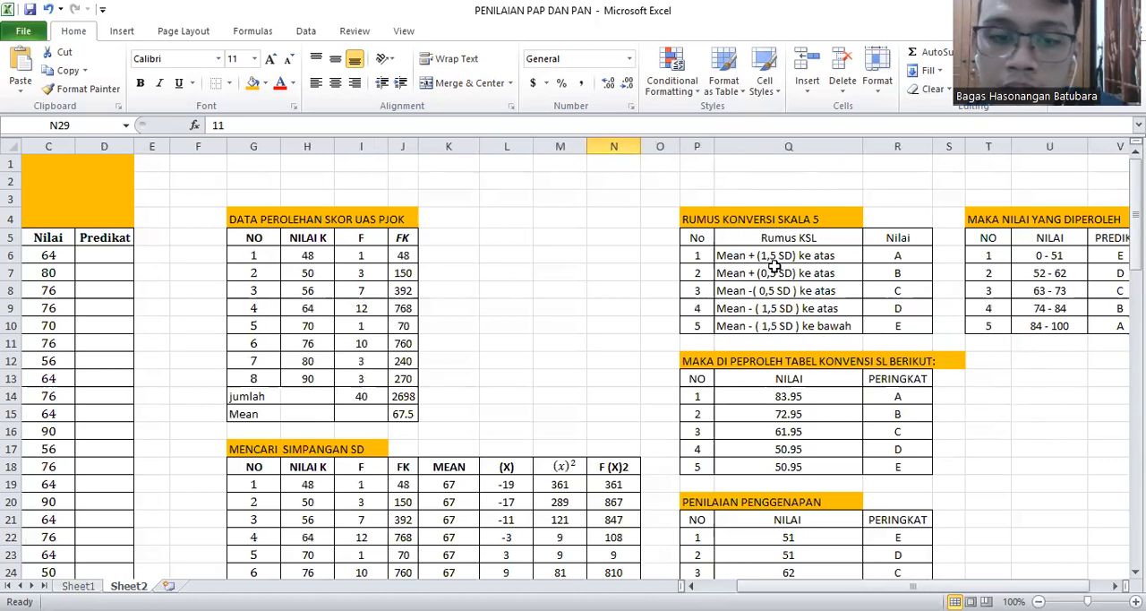
scroll(775, 274, "down", 2)
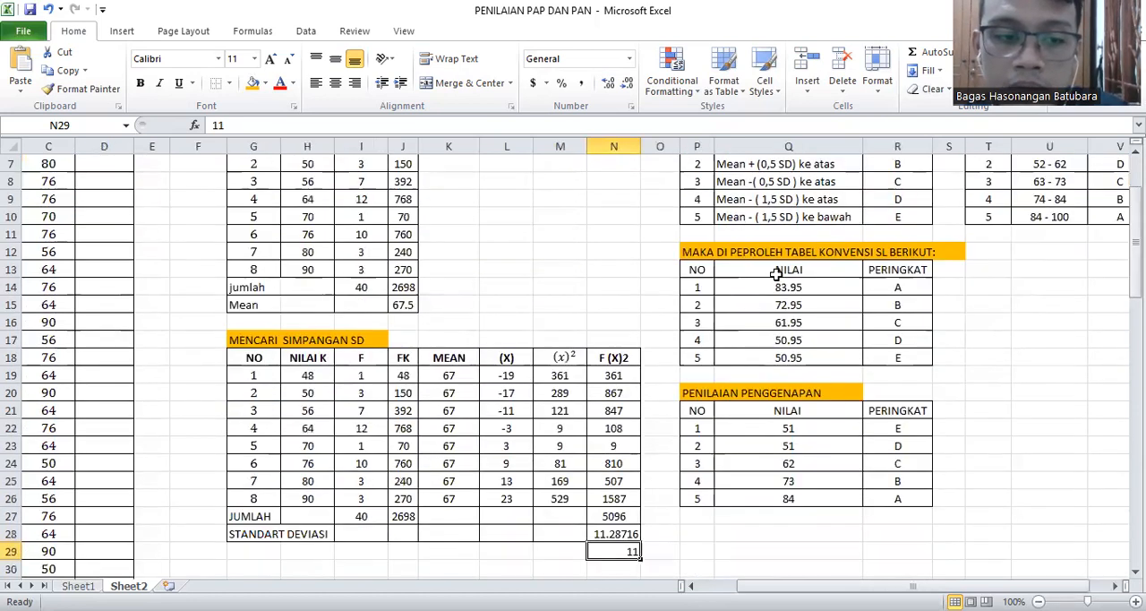
scroll(775, 232, "up", 1)
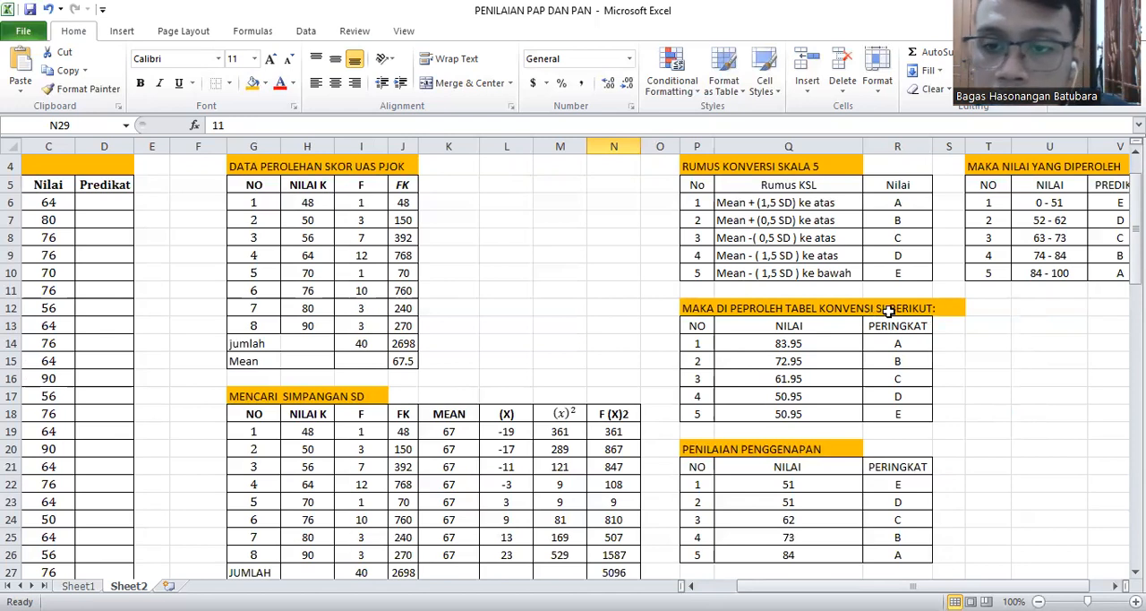
Inspect the NILAI formulas for ratings A, B, E and D in the MAKA DI PEPROLEH TABEL KONVENSI SL BERIKUT table
left_click(815, 344)
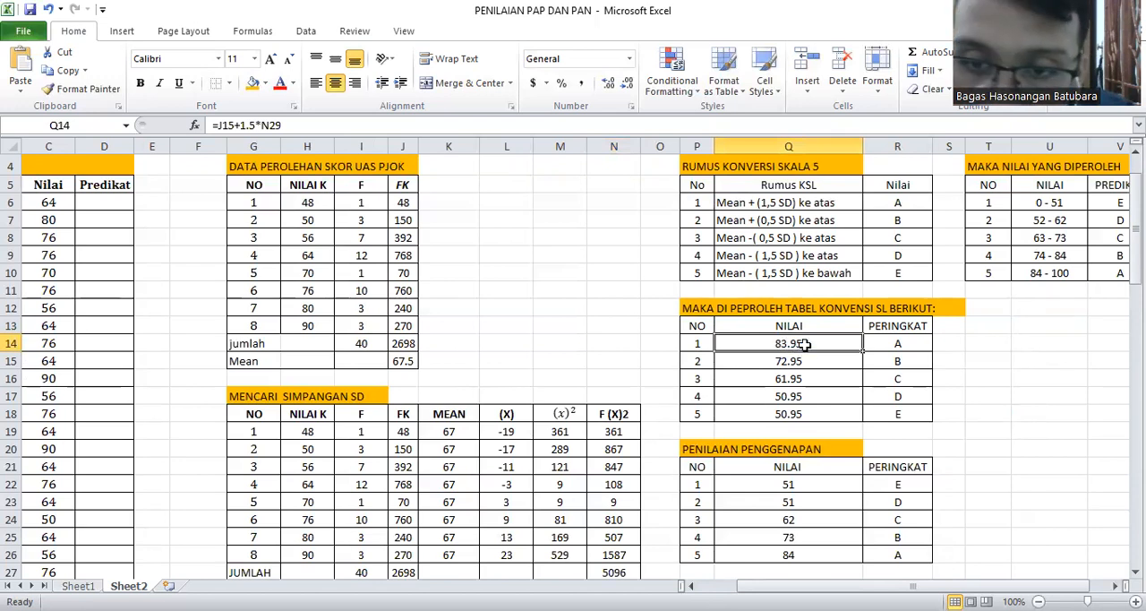
double_click(805, 344)
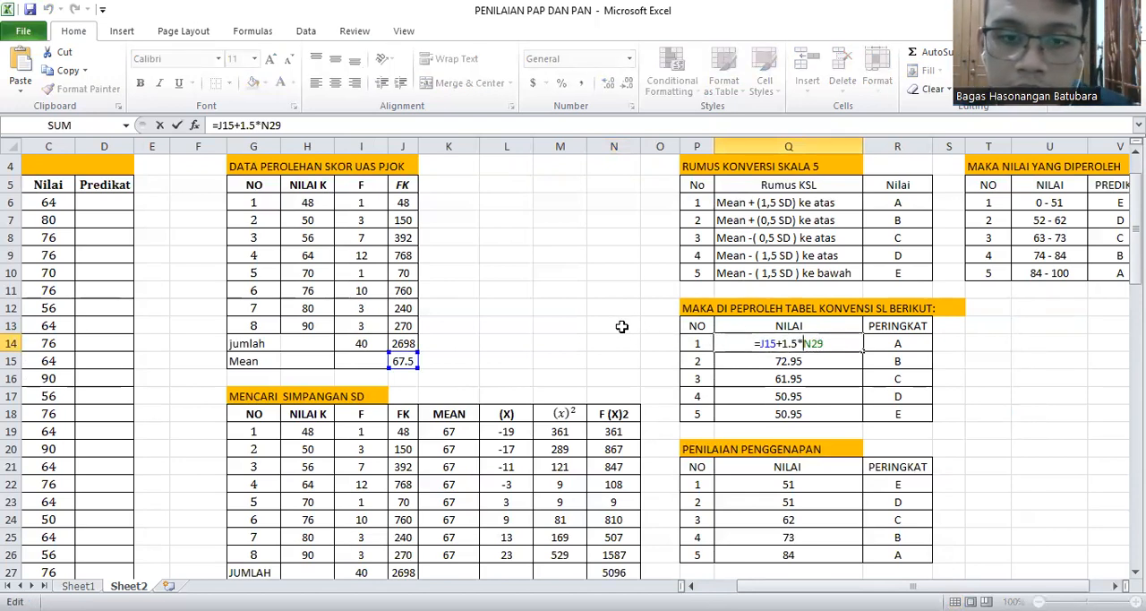
scroll(621, 326, "down", 1)
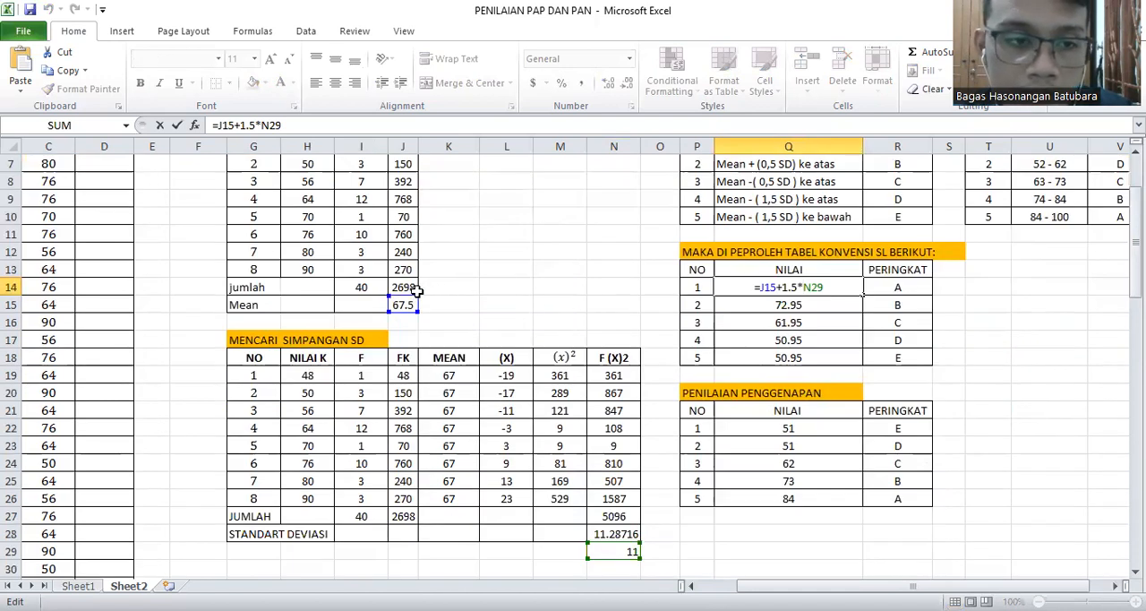
scroll(416, 291, "up", 1)
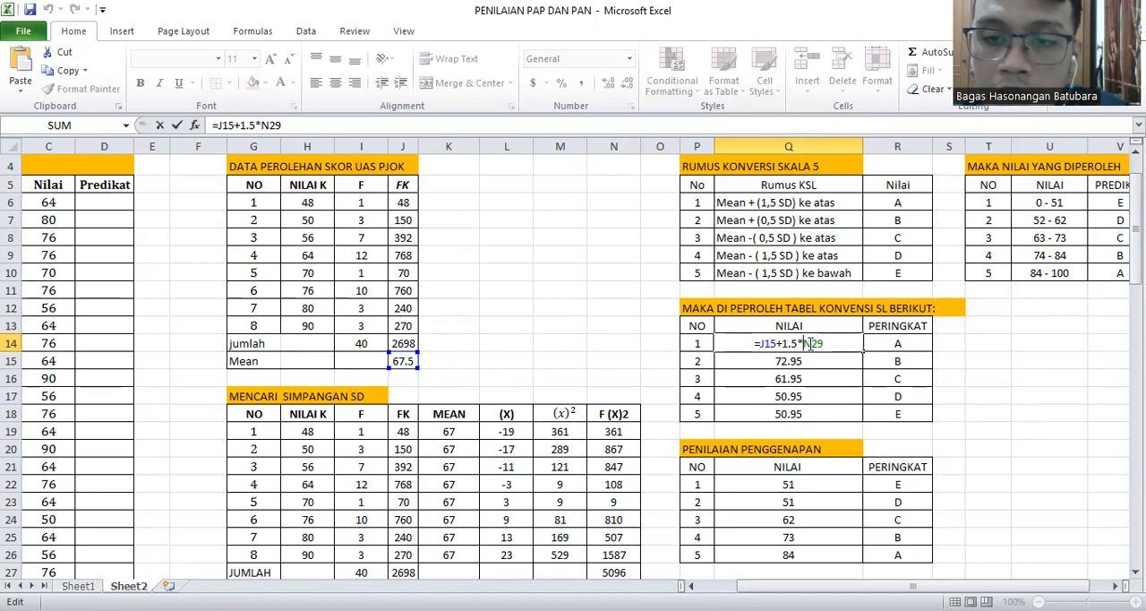
scroll(716, 327, "down", 2)
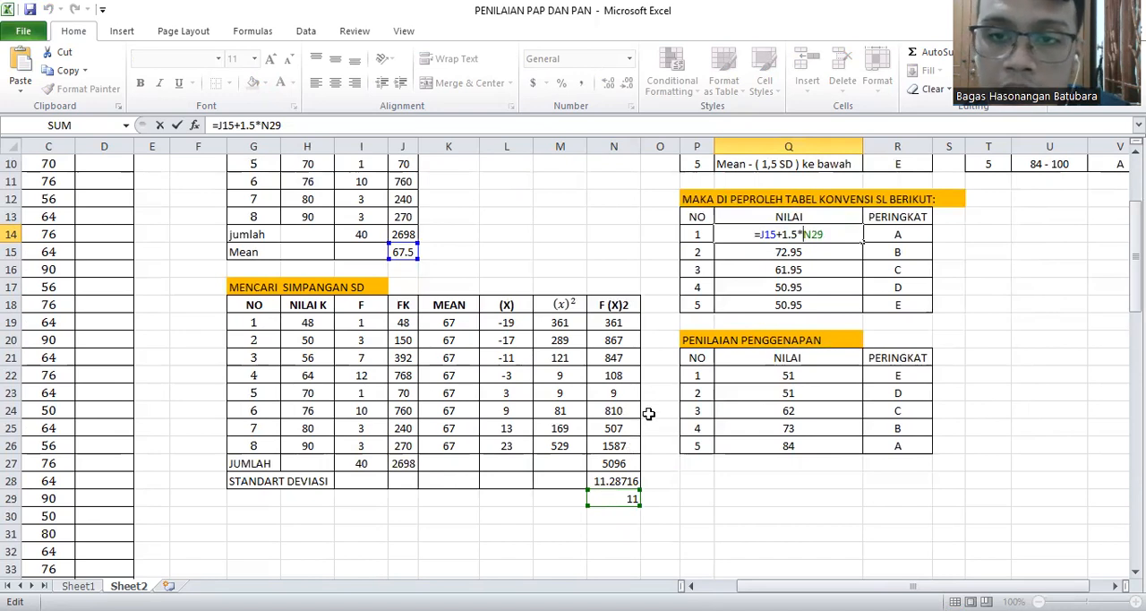
key("Return")
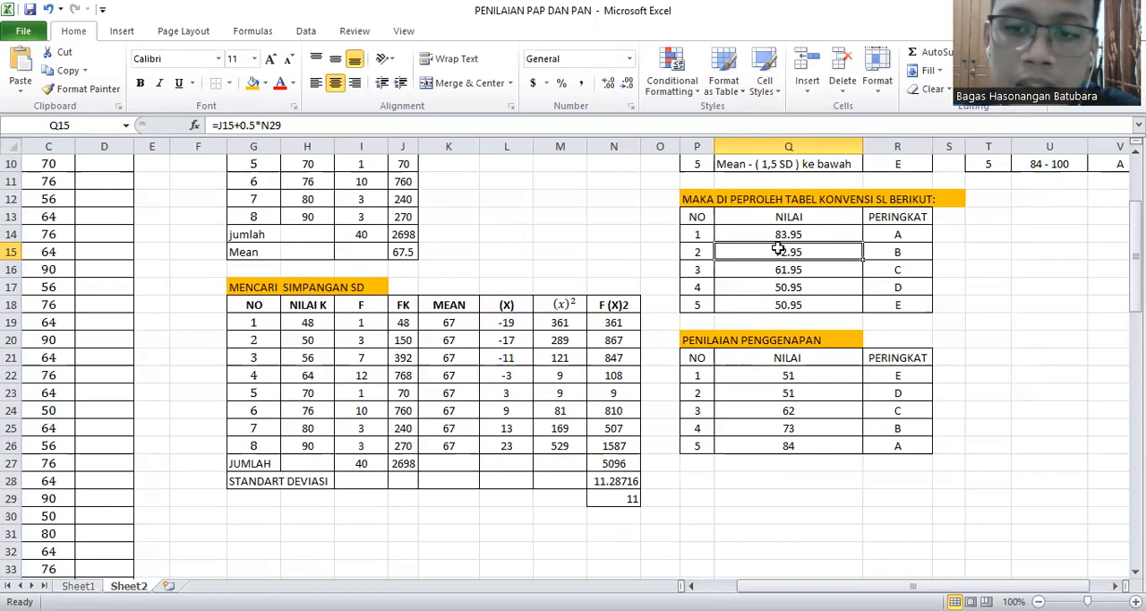
left_click(794, 305)
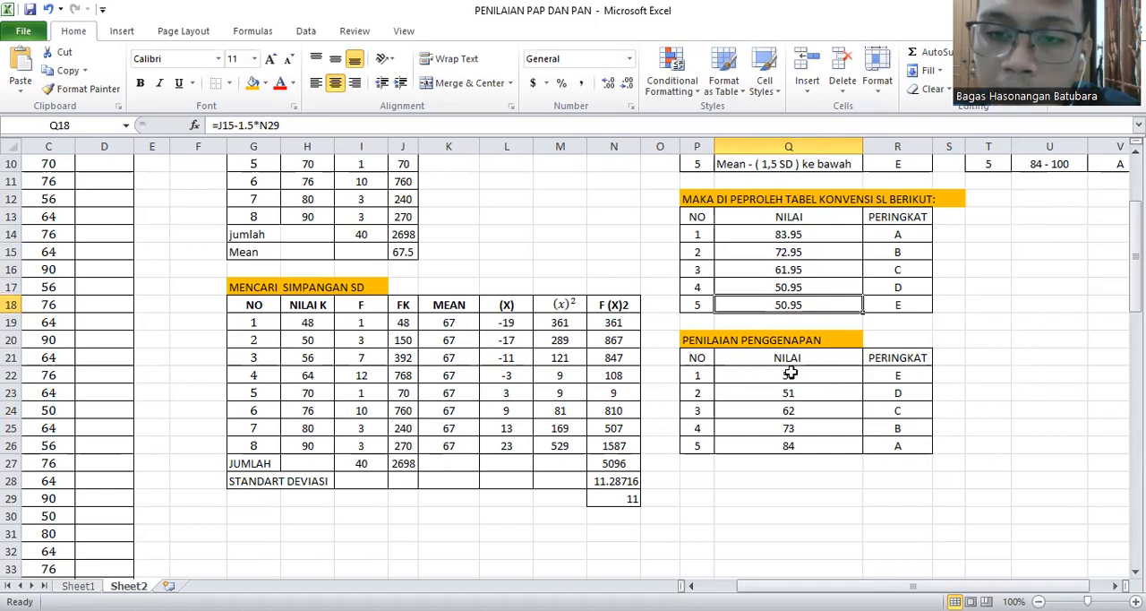
left_click(794, 287)
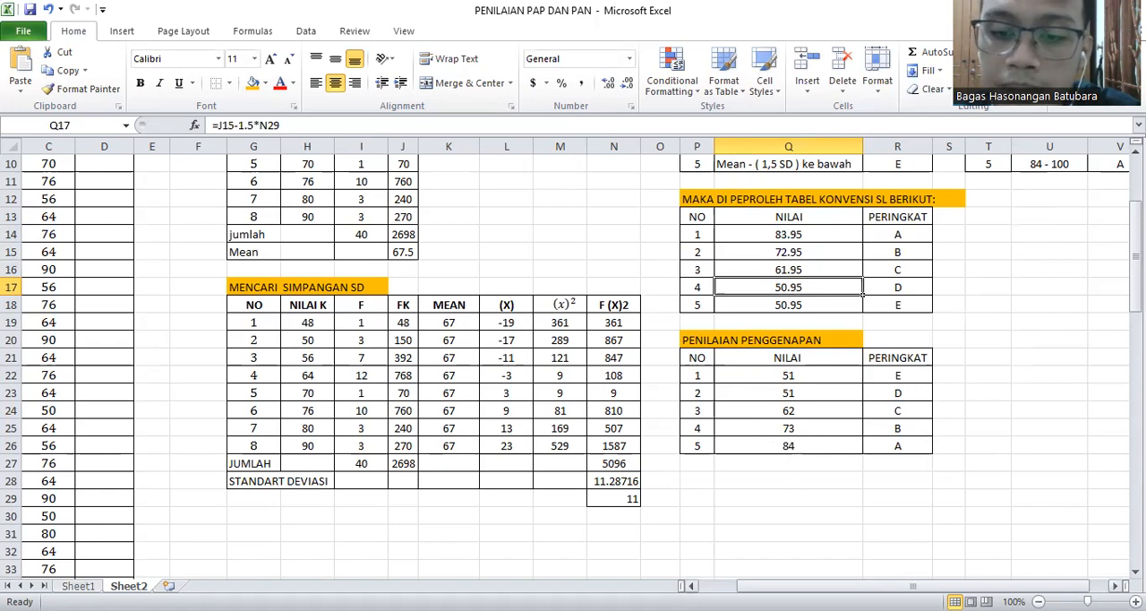
Compare the students' Nilai scores with the grade ranges in the MAKA NILAI YANG DIPEROLEH table
scroll(834, 534, "right", 1)
scroll(834, 535, "up", 3)
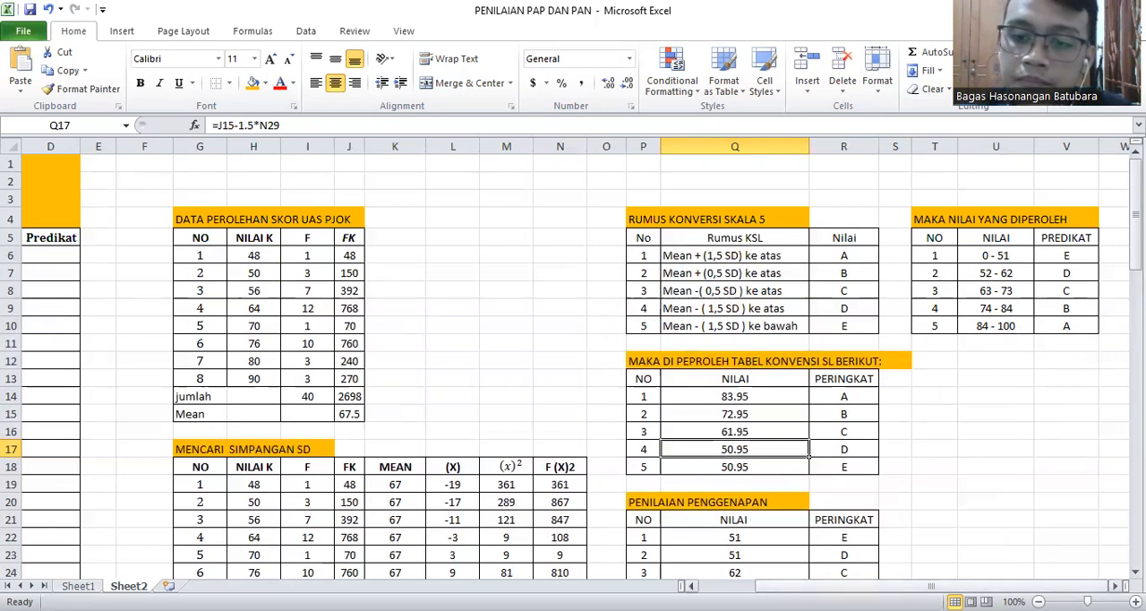
left_click_drag(931, 586, 904, 586)
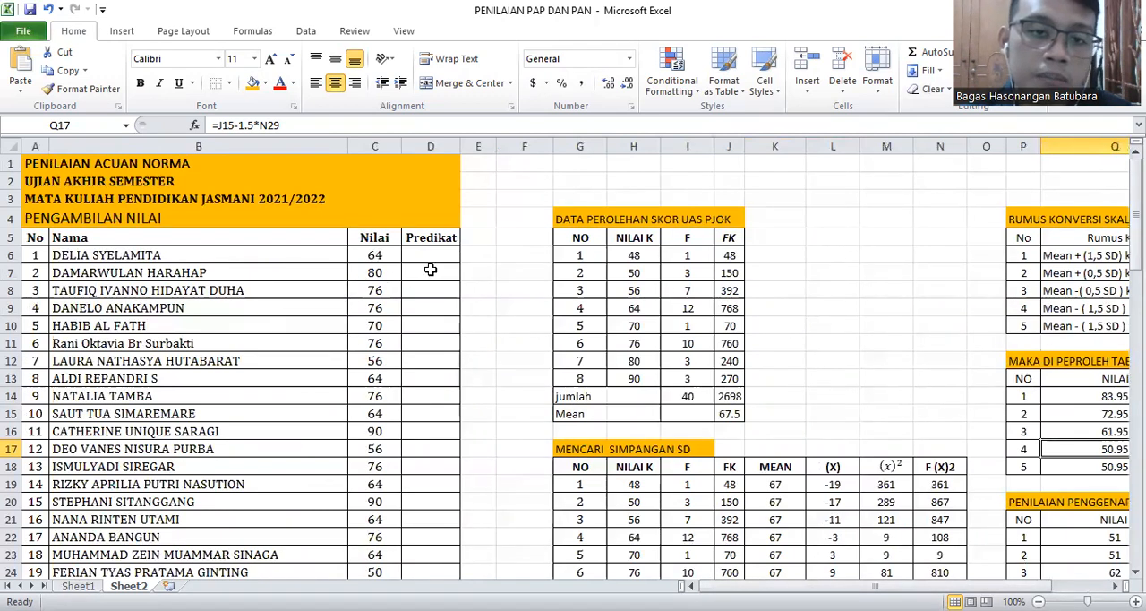
left_click(895, 585)
mouse_move(896, 586)
left_mouse_down()
mouse_move(975, 584)
mouse_move(895, 586)
left_mouse_up()
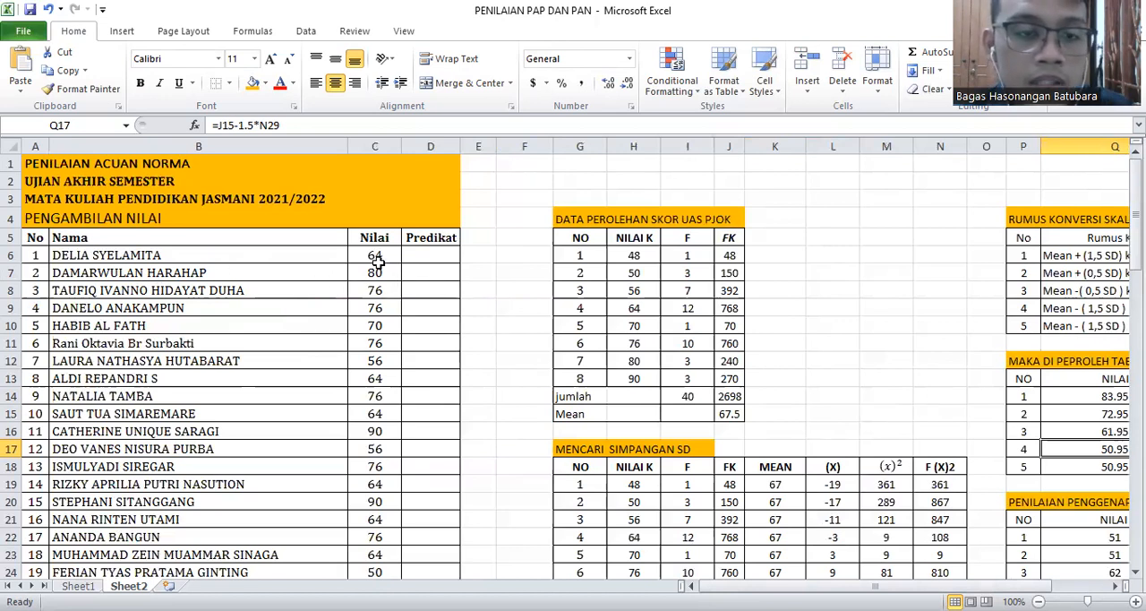
left_click_drag(692, 585, 749, 585)
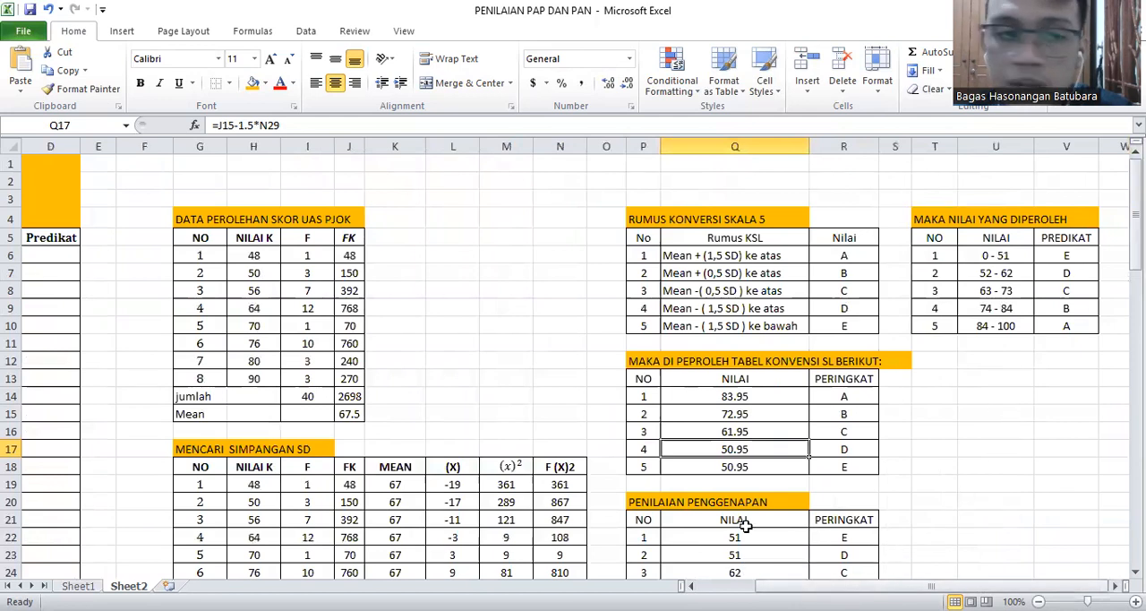
mouse_move(832, 586)
left_mouse_down()
mouse_move(779, 586)
mouse_move(833, 585)
left_mouse_up()
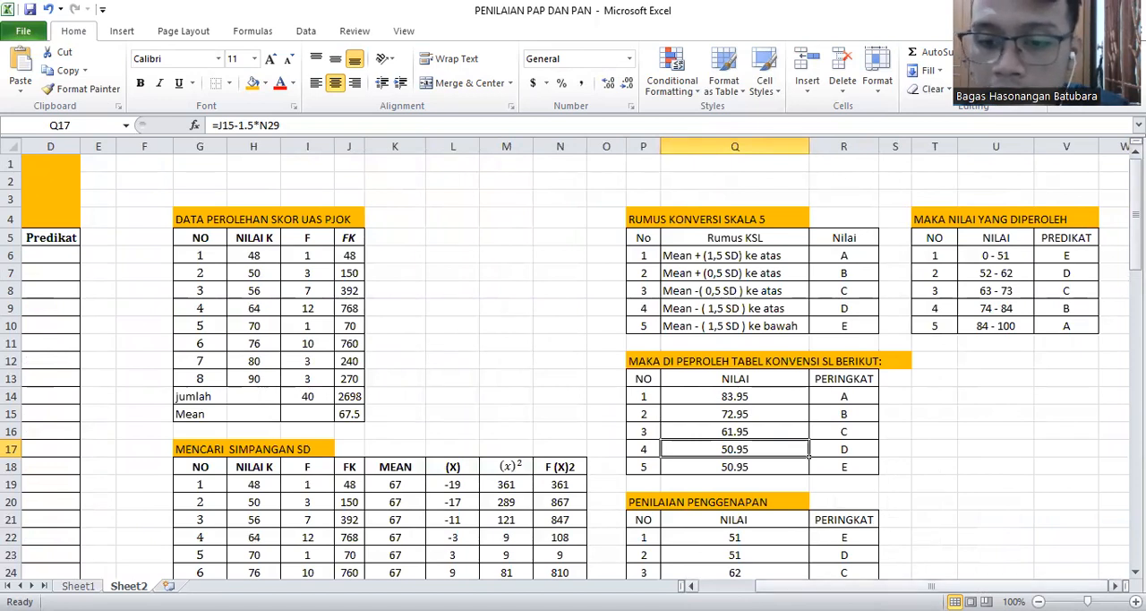
Enter C as the Predikat for student number 1 in the PENGAMBILAN NILAI list
left_click(691, 585)
left_click(442, 261)
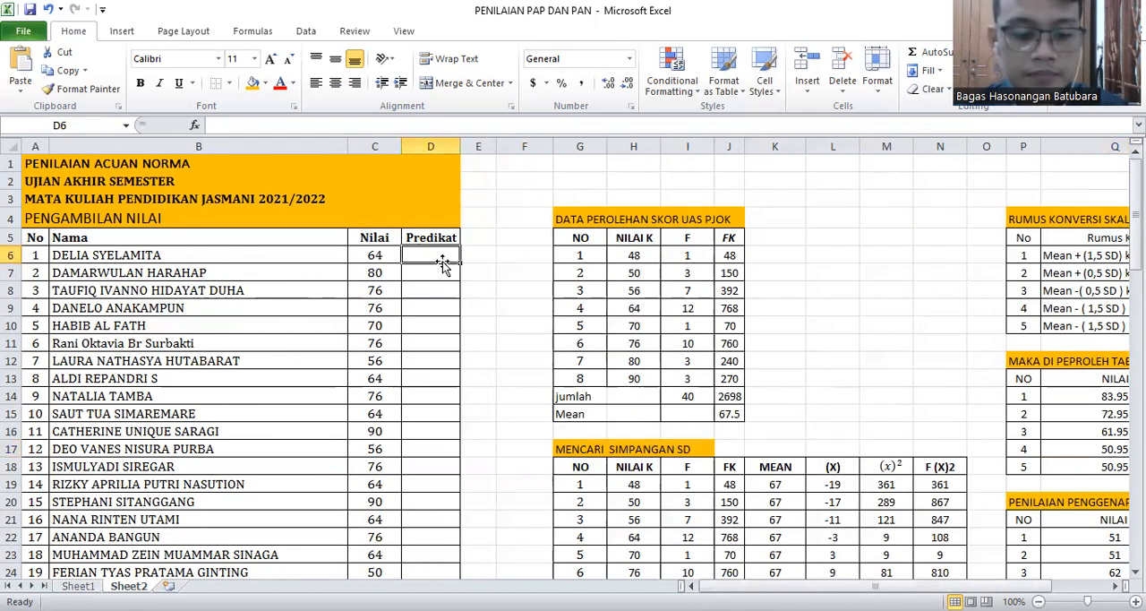
type("c")
key("BackSpace")
type("C")
key("Return")
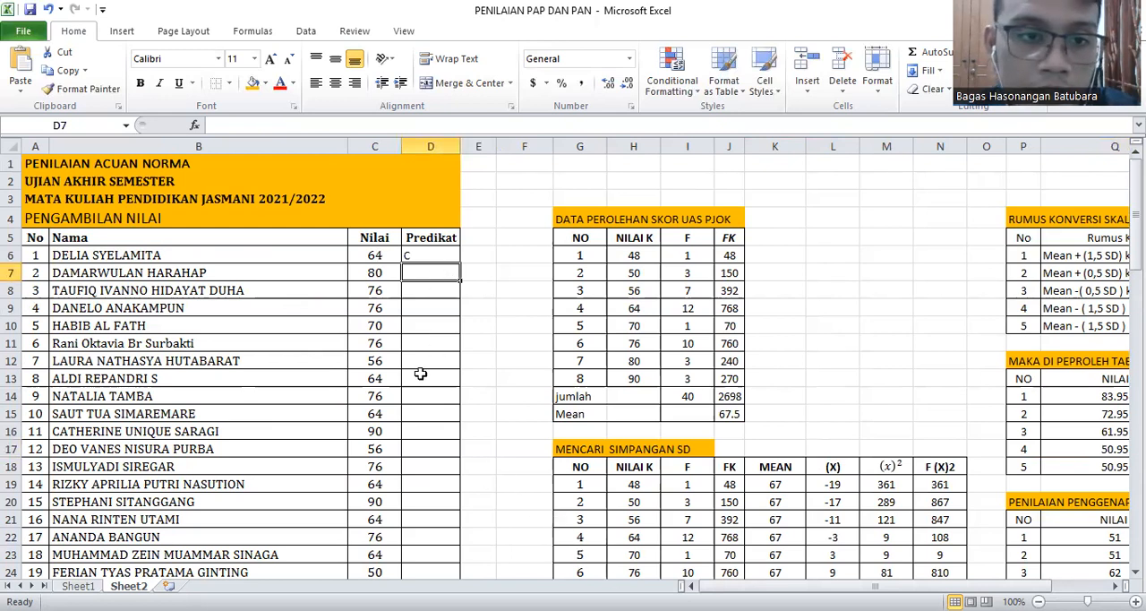
Enter B as the Predikat for student number 2, checking the score against the MAKA NILAI YANG DIPEROLEH ranges
left_click_drag(773, 585, 829, 586)
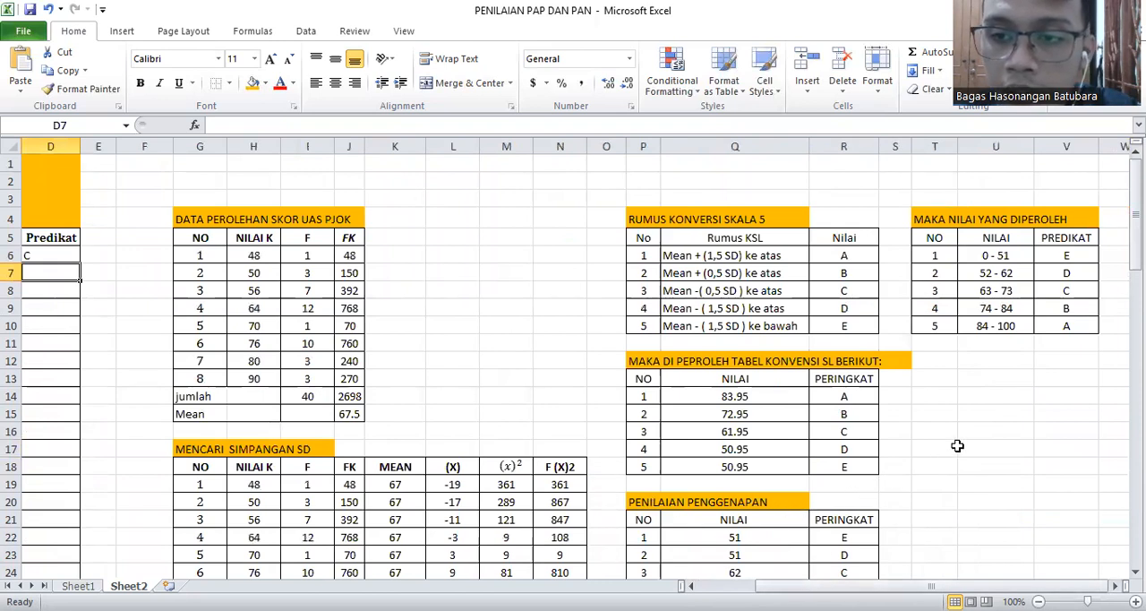
left_click_drag(1048, 586, 990, 586)
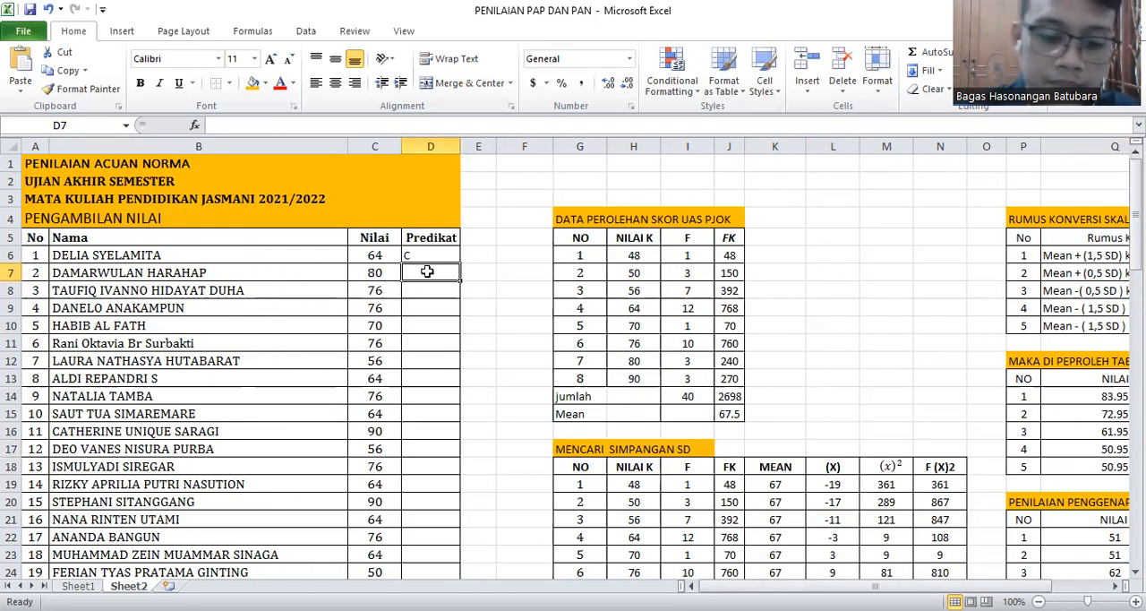
type("B")
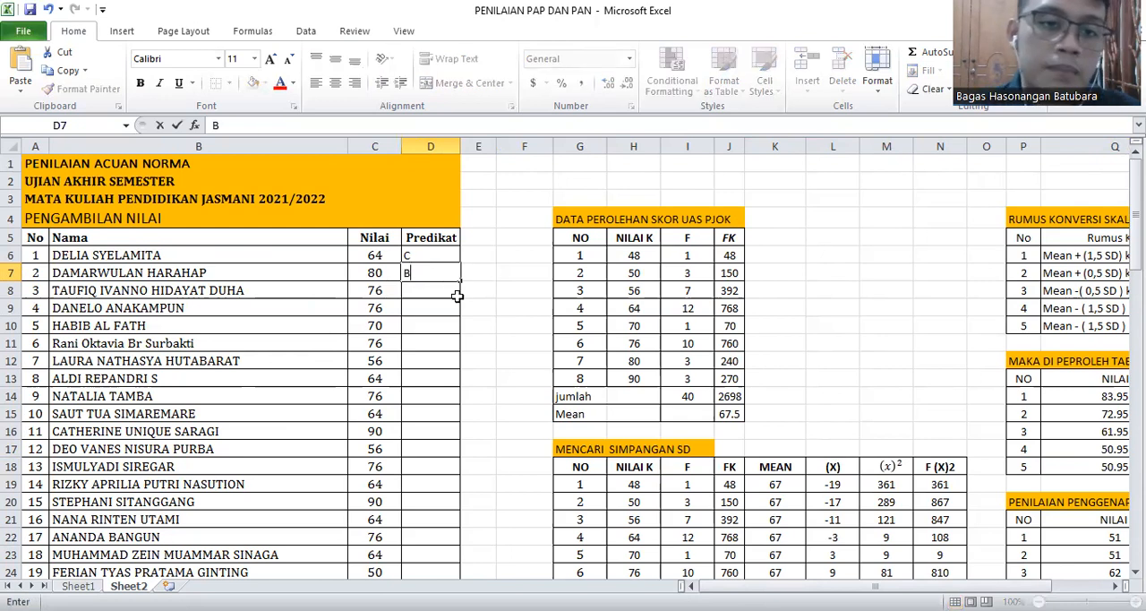
left_click_drag(754, 586, 821, 572)
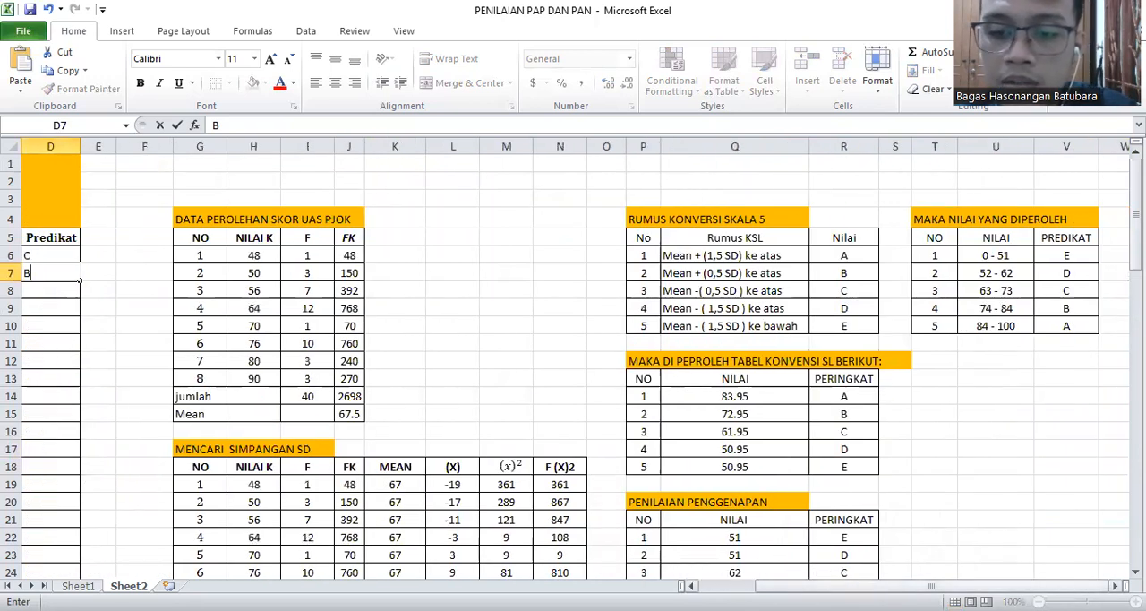
left_click_drag(838, 585, 783, 583)
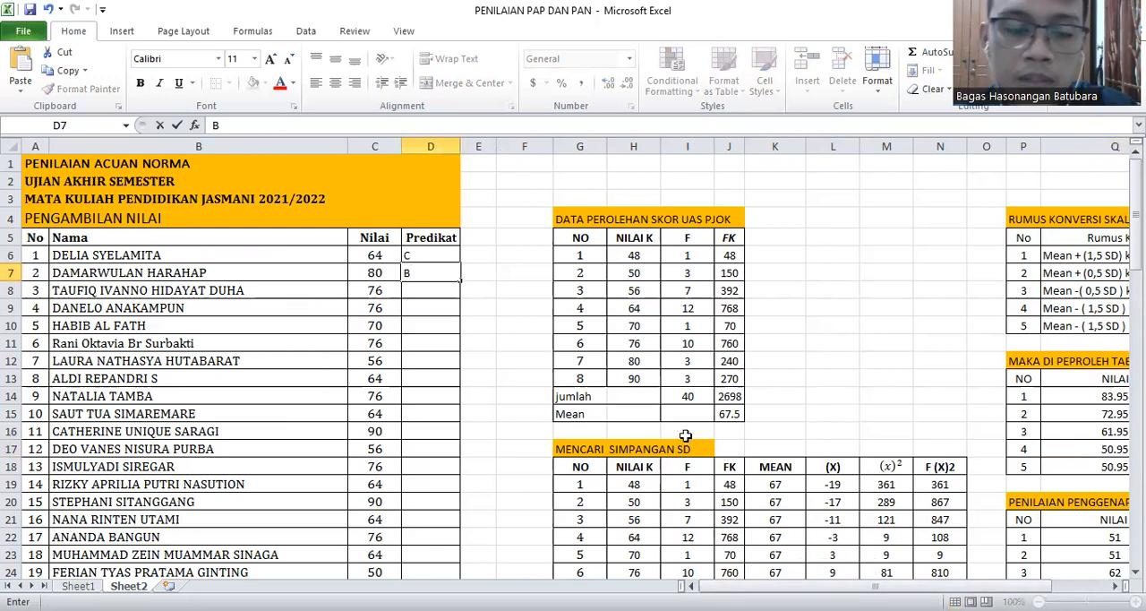